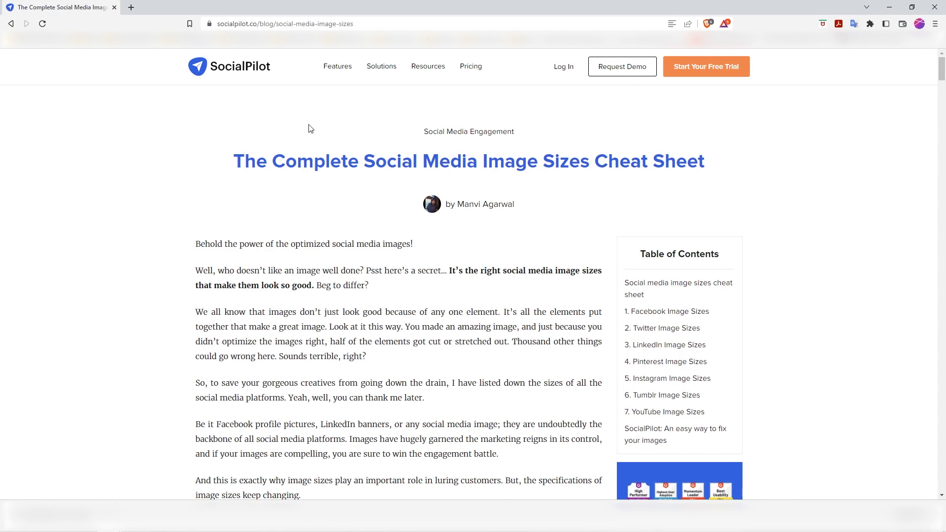
# Scroll the SocialPilot article down to the Facebook Page Image Sizes section and its diagram
pyautogui.scroll(-6, 462, 226)
pyautogui.scroll(-3, 463, 226)
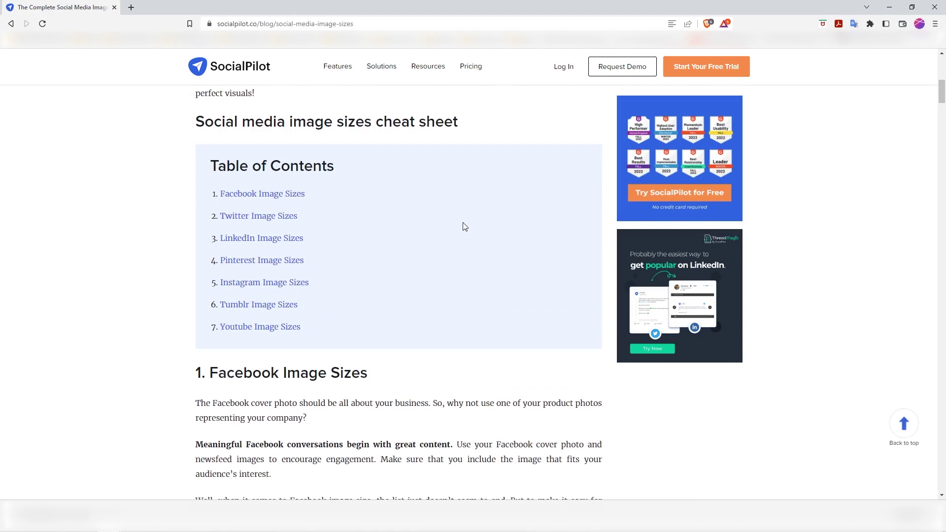
pyautogui.scroll(-8, 456, 212)
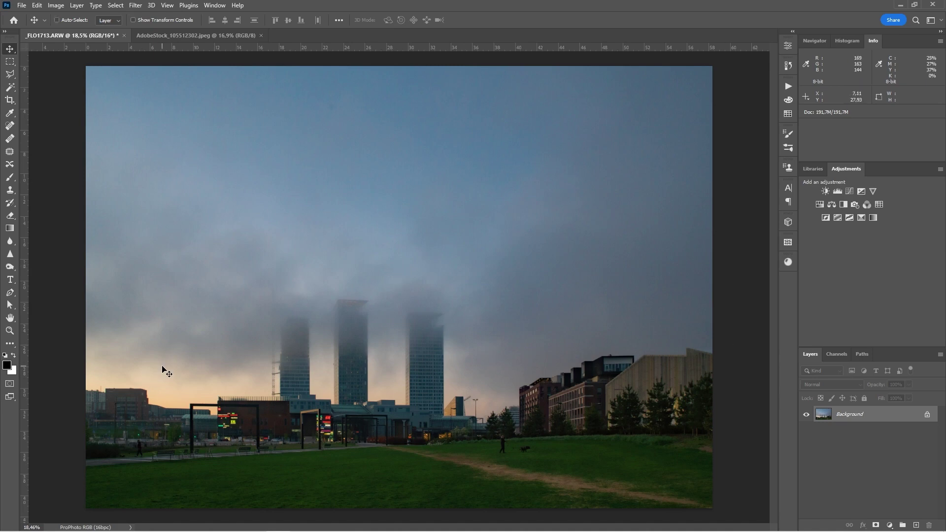
pyautogui.hotkey('ctrl', '1')
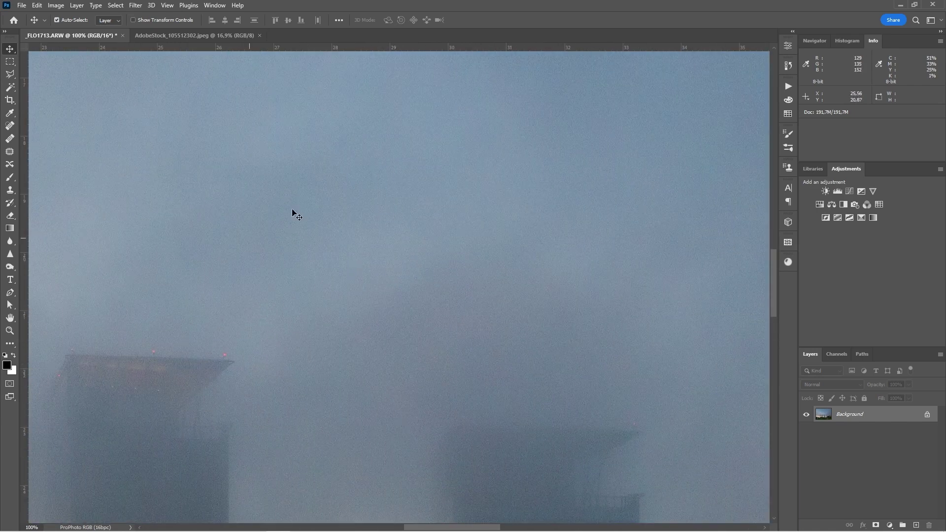
pyautogui.press('ctrl')
pyautogui.hotkey('ctrl', '0')
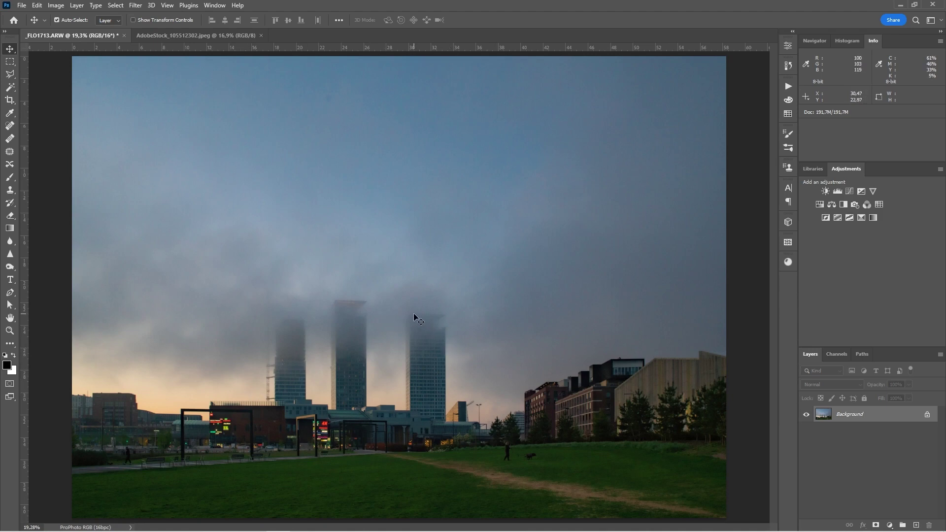
# Convert the Background layer into smart object Layer 0 with Filter > Convert for Smart Filters
pyautogui.click(140, 10)
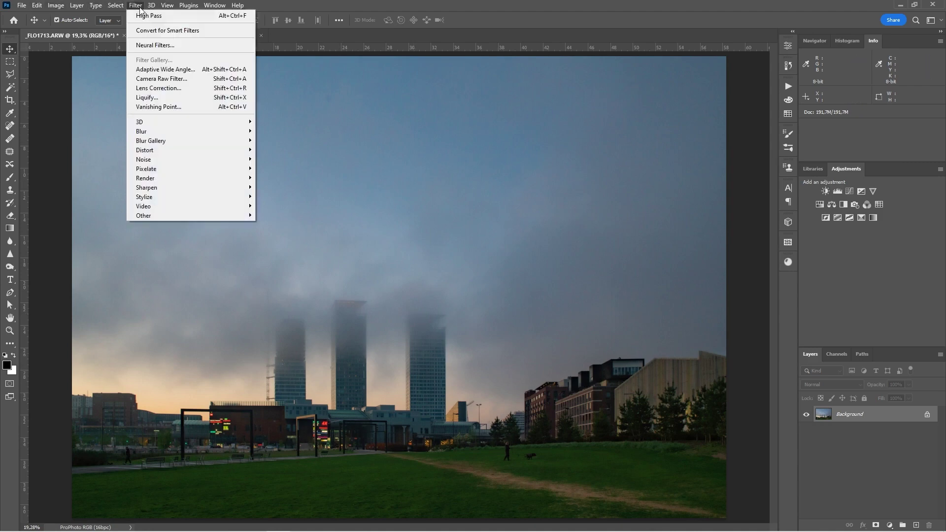
pyautogui.click(156, 31)
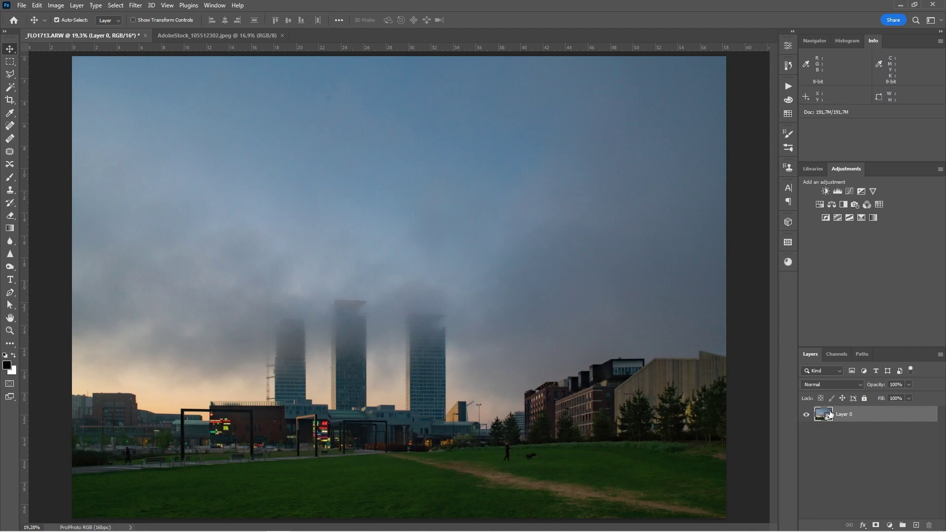
# Open Unsharp Mask (Amount 100, Radius 1.0, Threshold 4) and preview it on the tower edge, facade and H&M sign
pyautogui.click(137, 7)
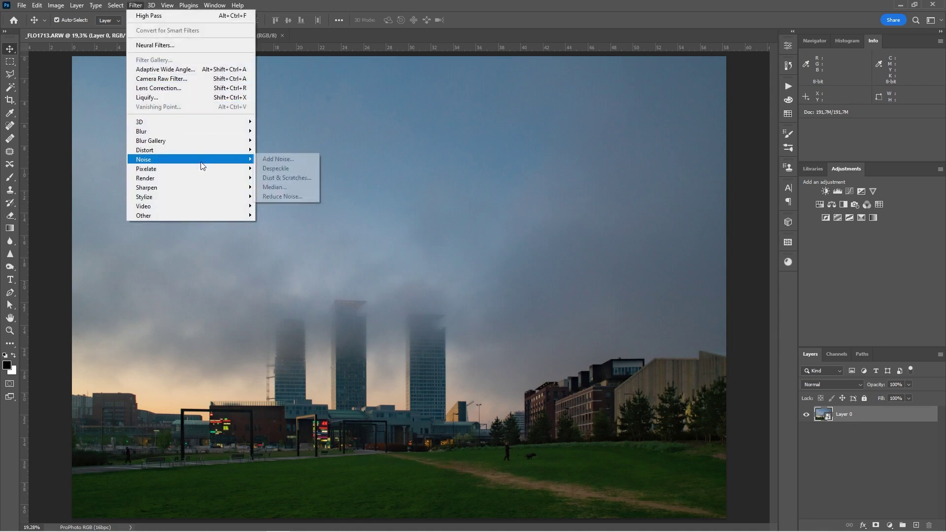
pyautogui.moveTo(217, 188)
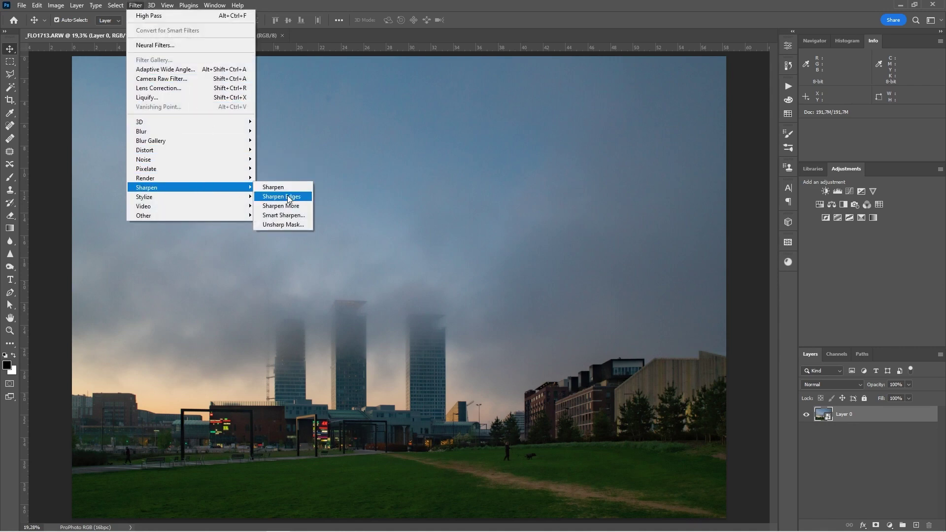
pyautogui.click(282, 225)
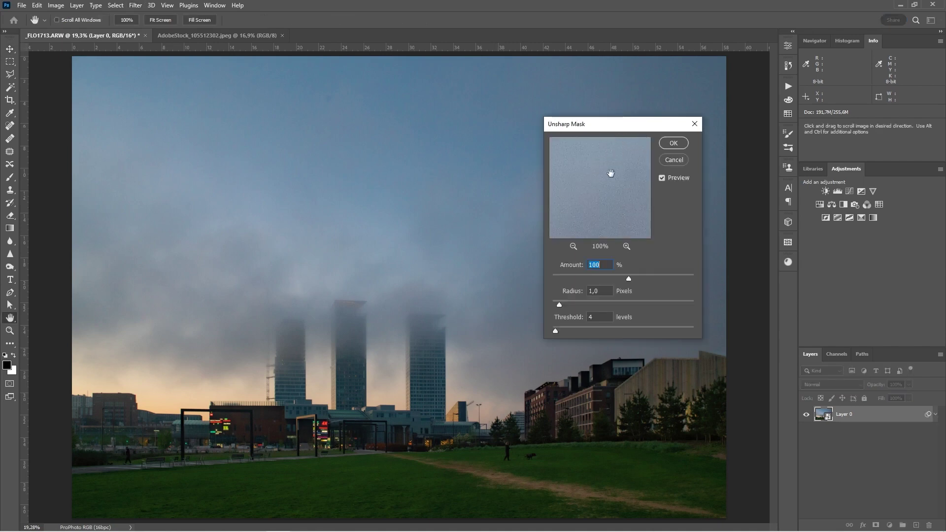
pyautogui.click(366, 313)
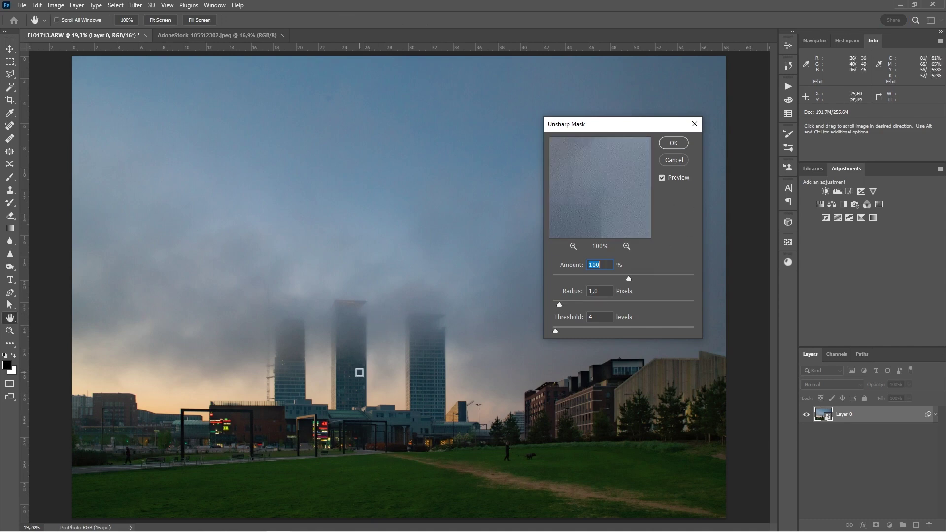
pyautogui.click(364, 366)
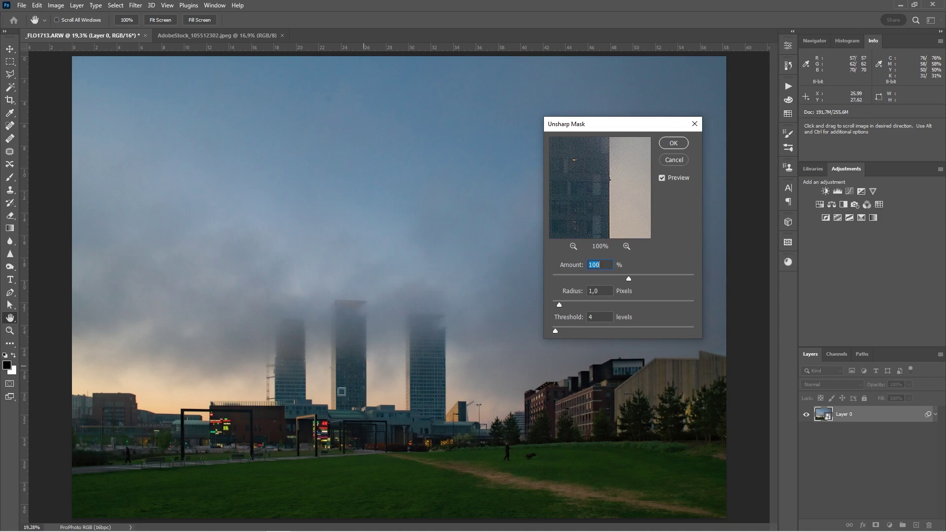
pyautogui.click(316, 417)
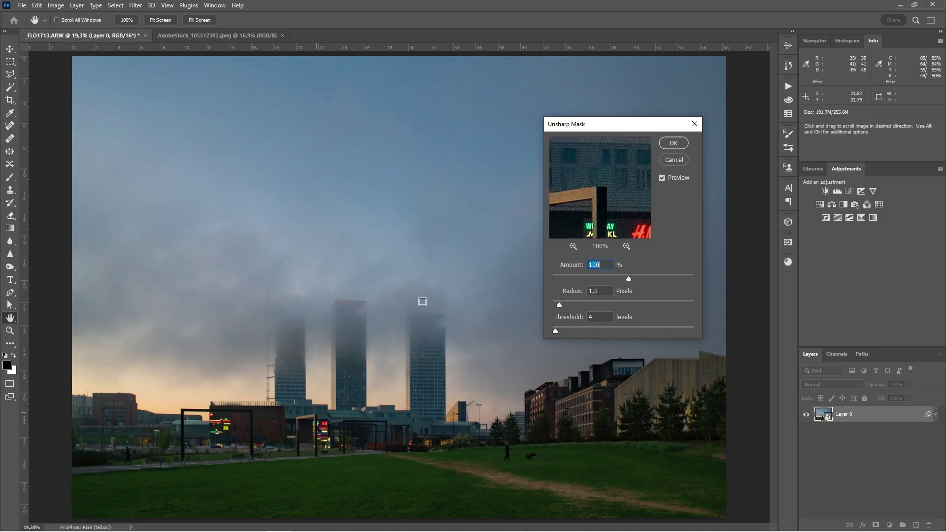
# Inspect the sharpening at 100% zoom on the tower facades, toggling the preview to compare
pyautogui.press('ctrl')
pyautogui.hotkey('ctrl', '1')
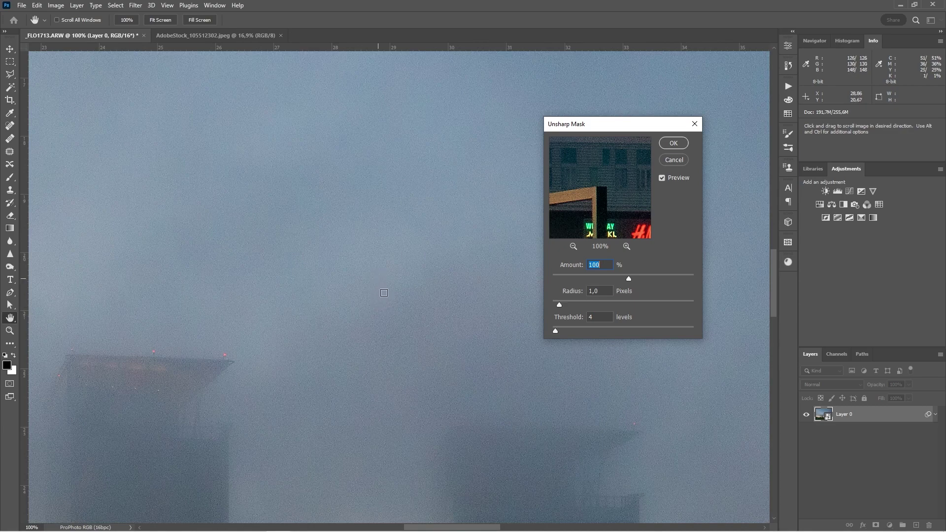
pyautogui.moveTo(264, 392); pyautogui.dragTo(253, 169)
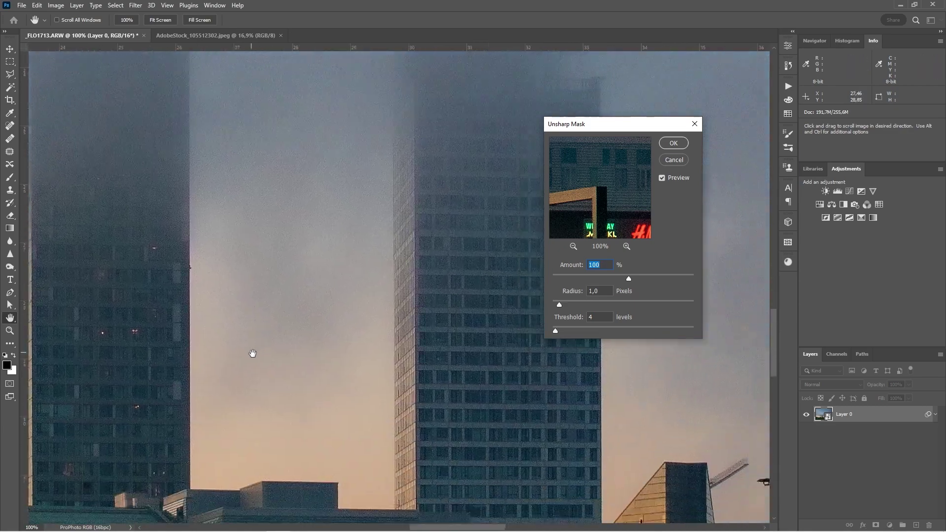
pyautogui.moveTo(244, 359); pyautogui.dragTo(196, 429)
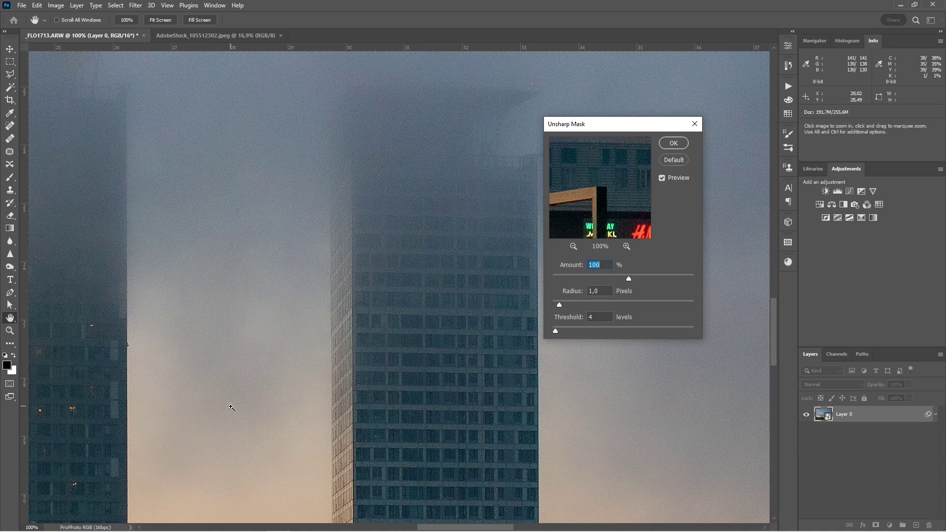
pyautogui.hotkey('ctrl', '0')
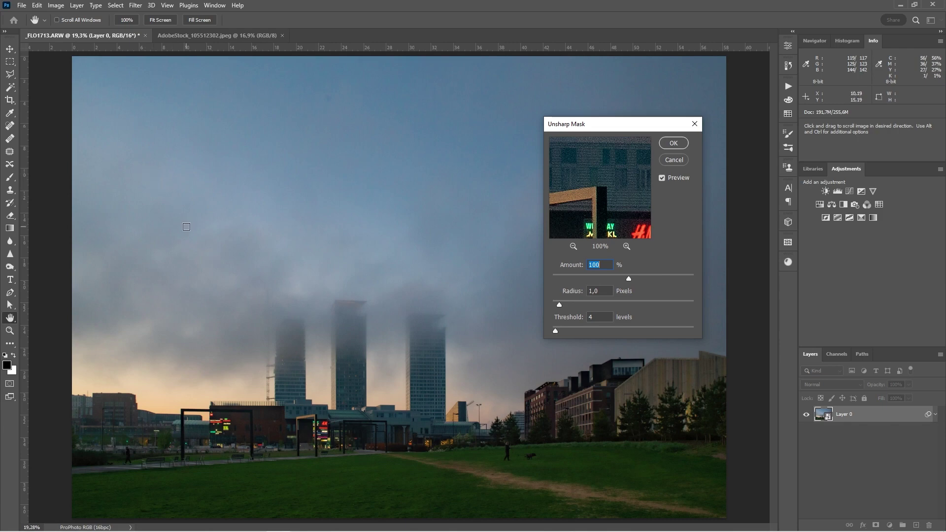
pyautogui.hotkey('ctrl', '1')
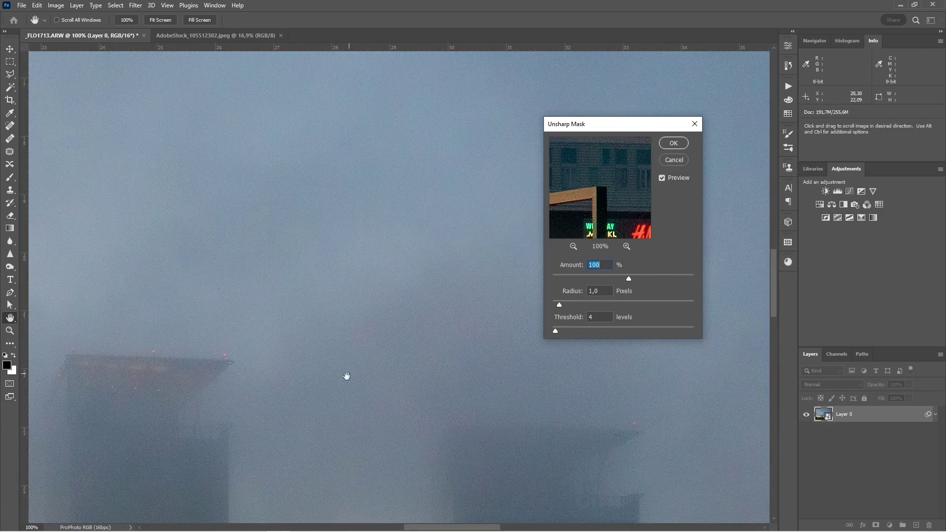
pyautogui.moveTo(346, 379); pyautogui.dragTo(330, 156)
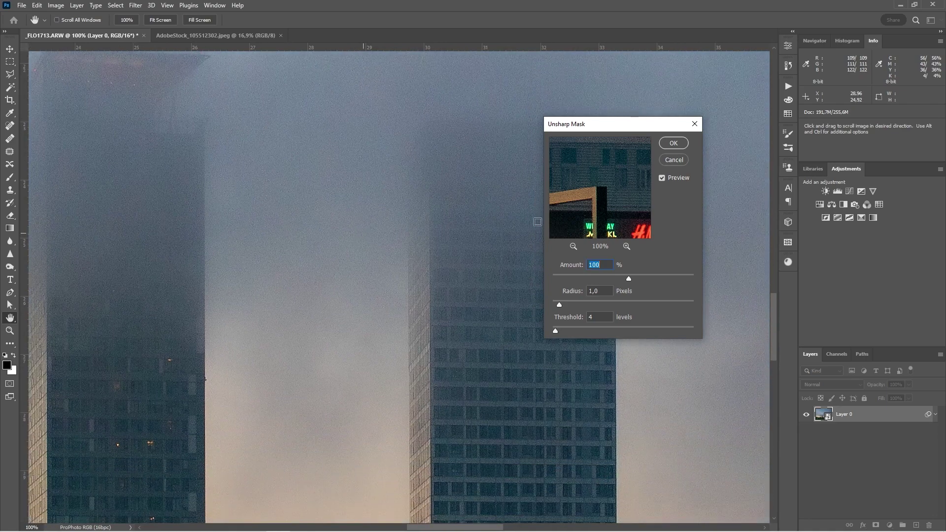
pyautogui.click(666, 179)
pyautogui.click(666, 179)
# Apply the Unsharp Mask smart filter, then reopen its settings and confirm them unchanged
pyautogui.click(674, 143)
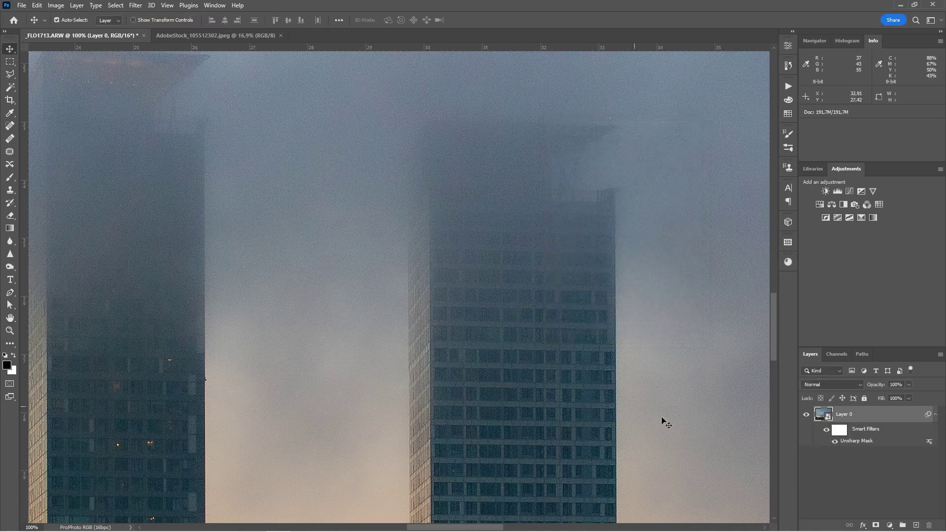
pyautogui.doubleClick(868, 442)
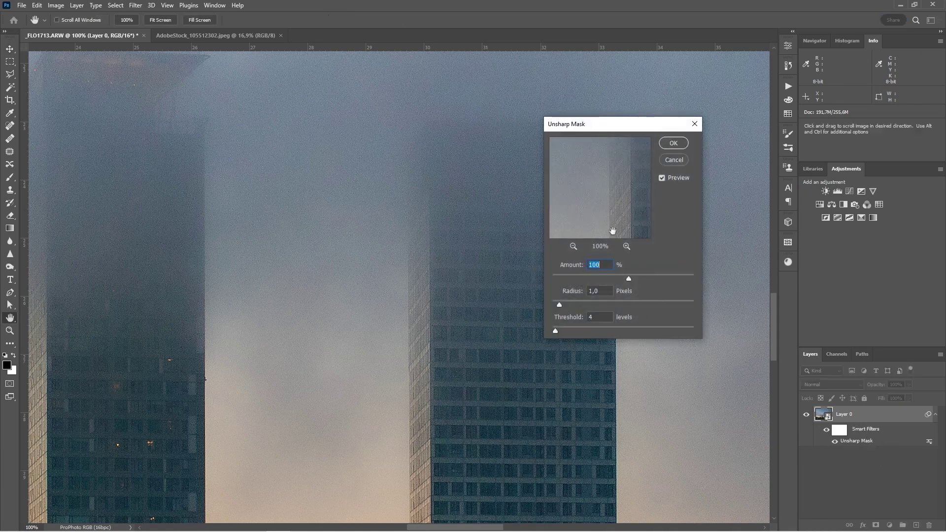
pyautogui.click(674, 143)
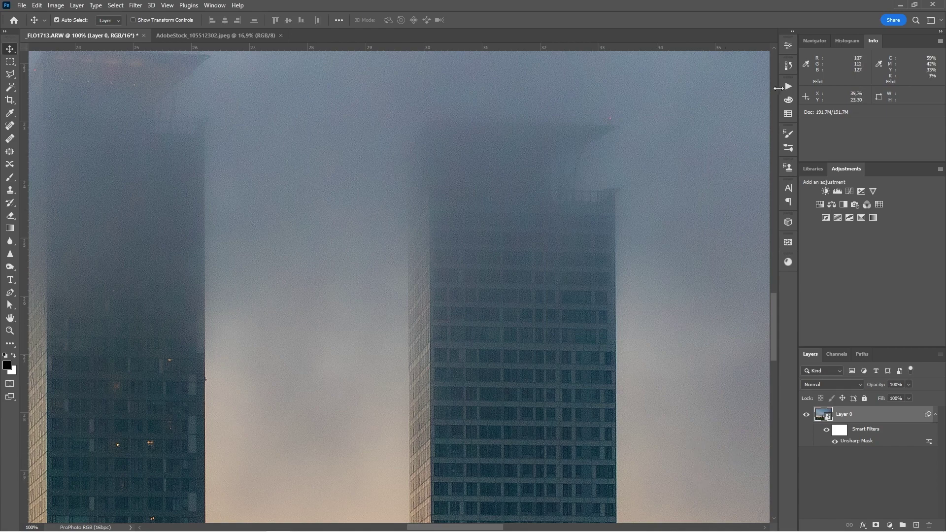
# Step back in History to the state before the Unsharp Mask was added
pyautogui.click(791, 69)
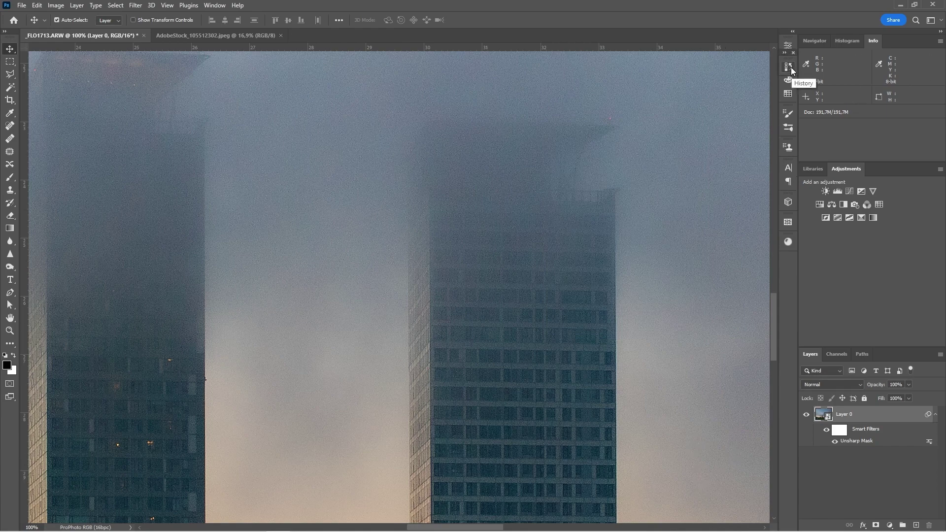
pyautogui.click(790, 67)
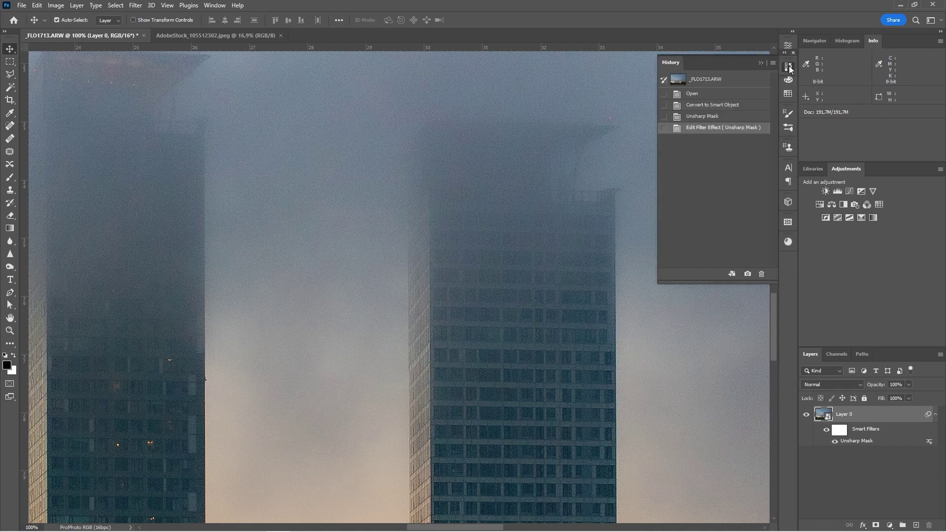
pyautogui.click(699, 105)
pyautogui.click(759, 63)
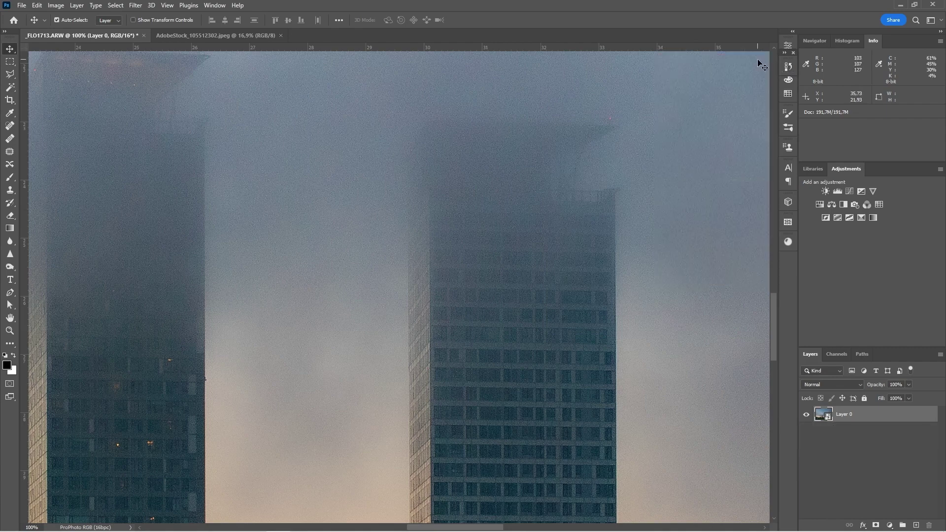
pyautogui.click(148, 6)
pyautogui.moveTo(136, 6)
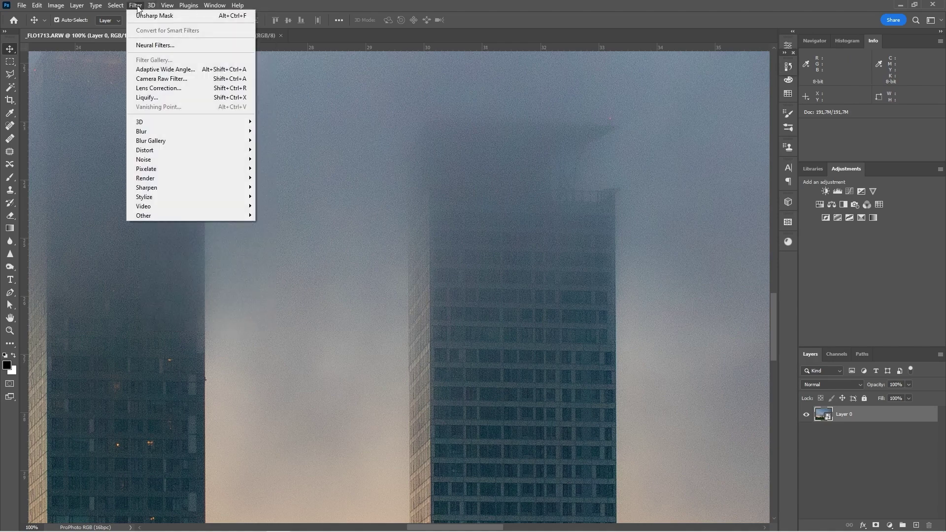
# Start Smart Sharpen, move its dialog off the towers, and set Remove to Lens Blur
pyautogui.moveTo(229, 188)
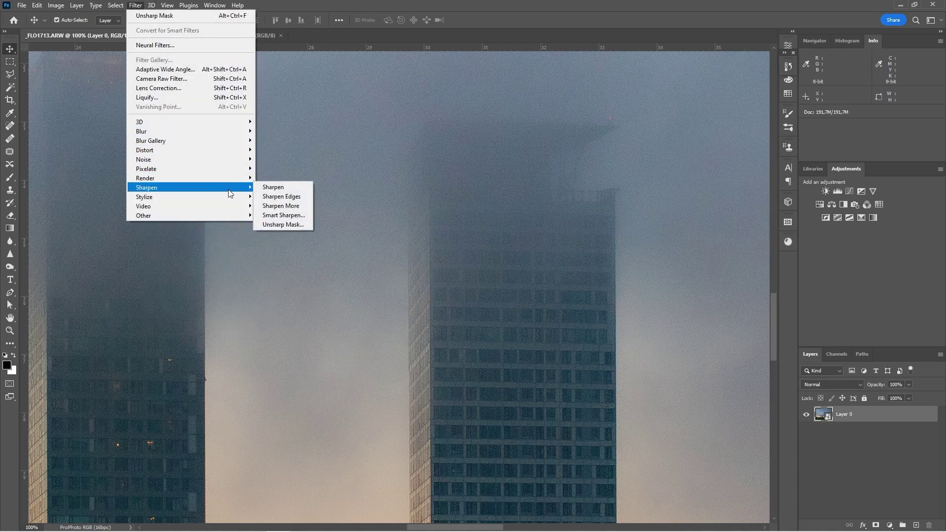
pyautogui.click(295, 220)
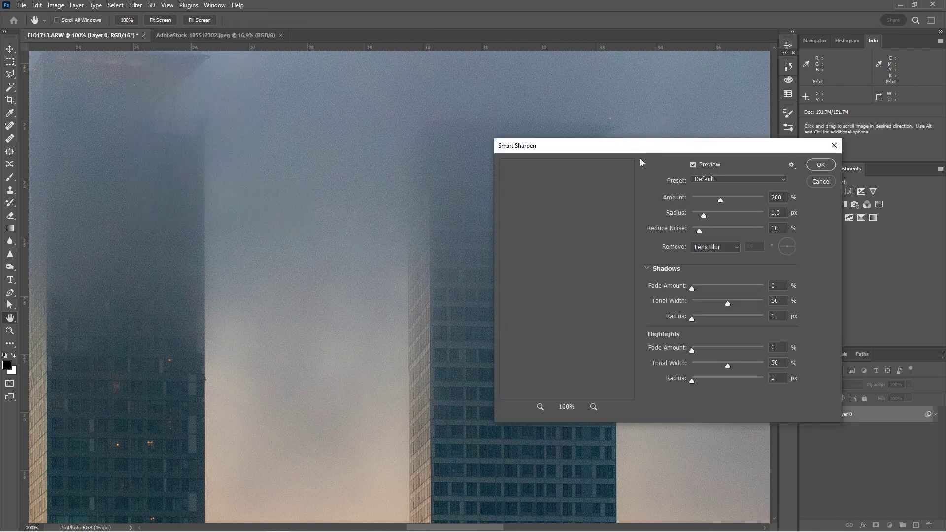
pyautogui.moveTo(635, 156); pyautogui.dragTo(583, 124)
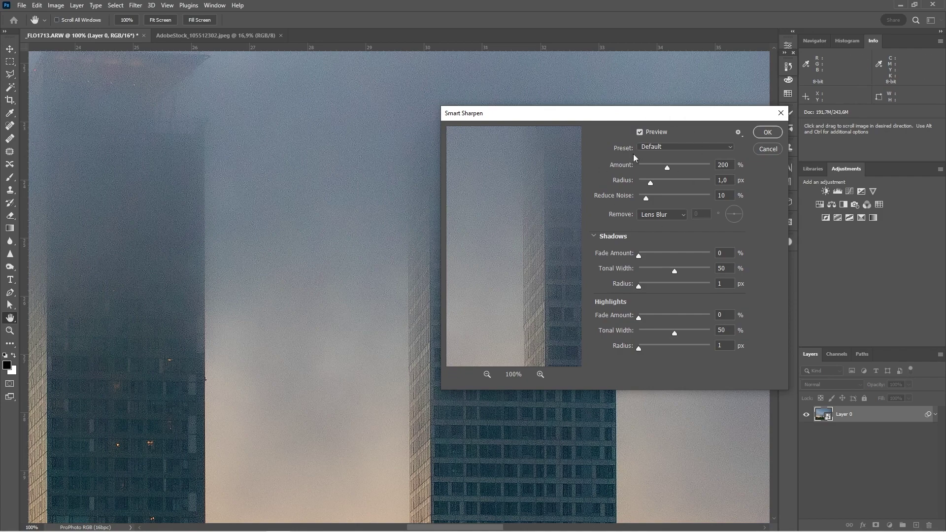
pyautogui.click(663, 216)
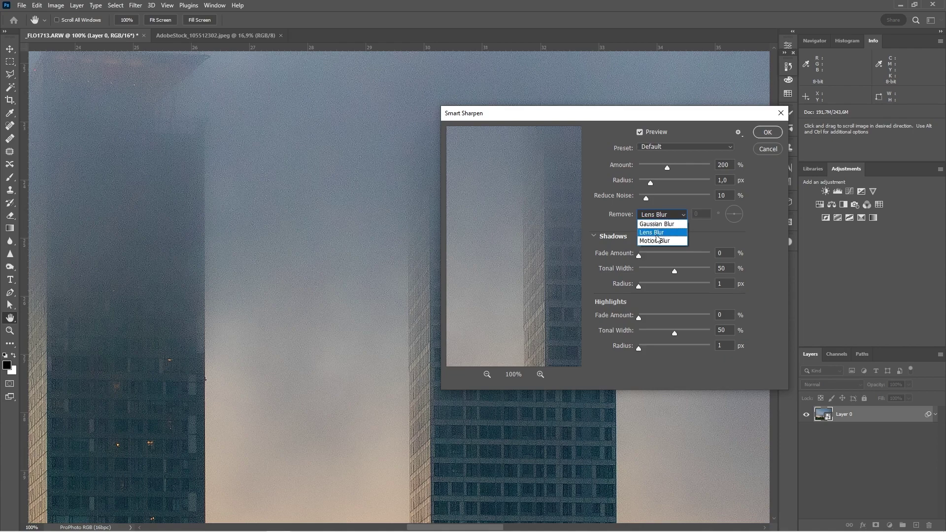
pyautogui.click(656, 234)
pyautogui.click(655, 218)
pyautogui.click(655, 217)
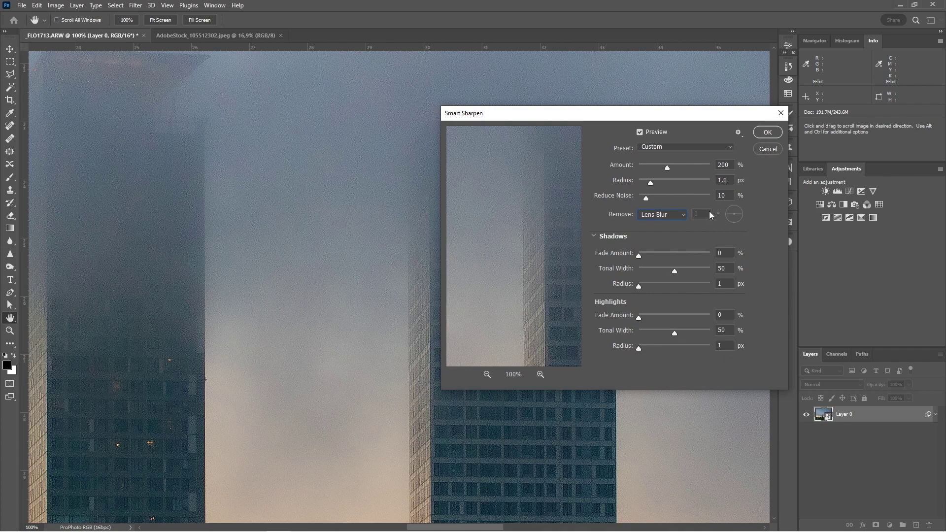
pyautogui.click(679, 215)
pyautogui.click(661, 215)
# Compare with preview off, try Reduce Noise at 52 then 23, and cancel Smart Sharpen
pyautogui.click(658, 231)
pyautogui.click(658, 133)
pyautogui.moveTo(644, 198); pyautogui.dragTo(676, 195)
pyautogui.moveTo(675, 198); pyautogui.dragTo(655, 197)
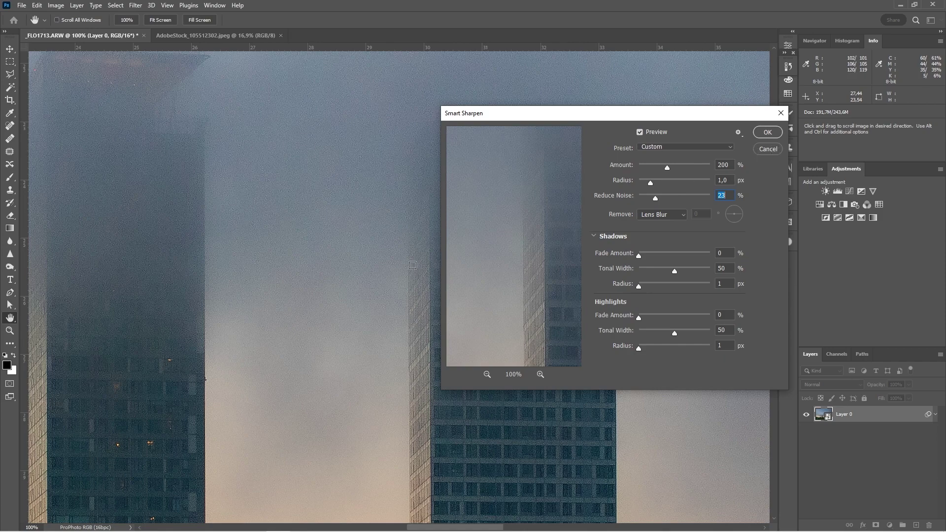
pyautogui.click(765, 149)
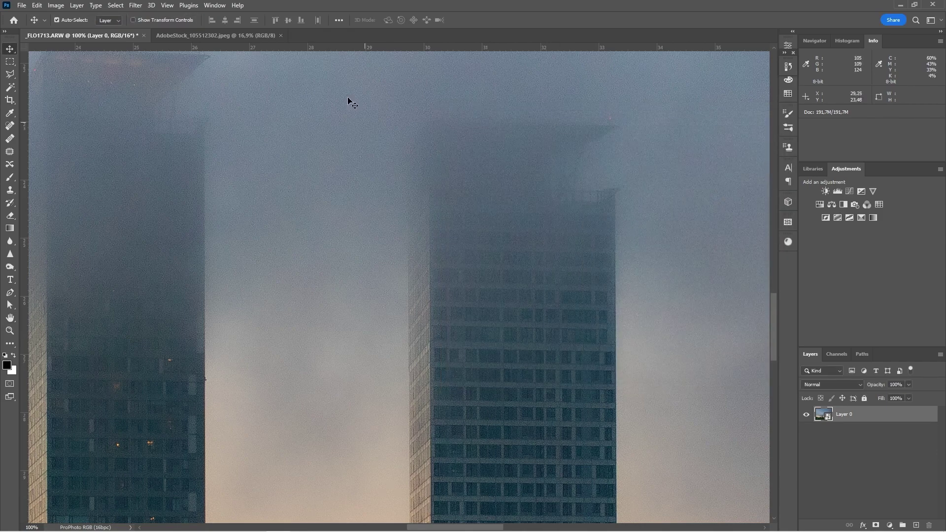
pyautogui.click(152, 6)
pyautogui.moveTo(135, 9)
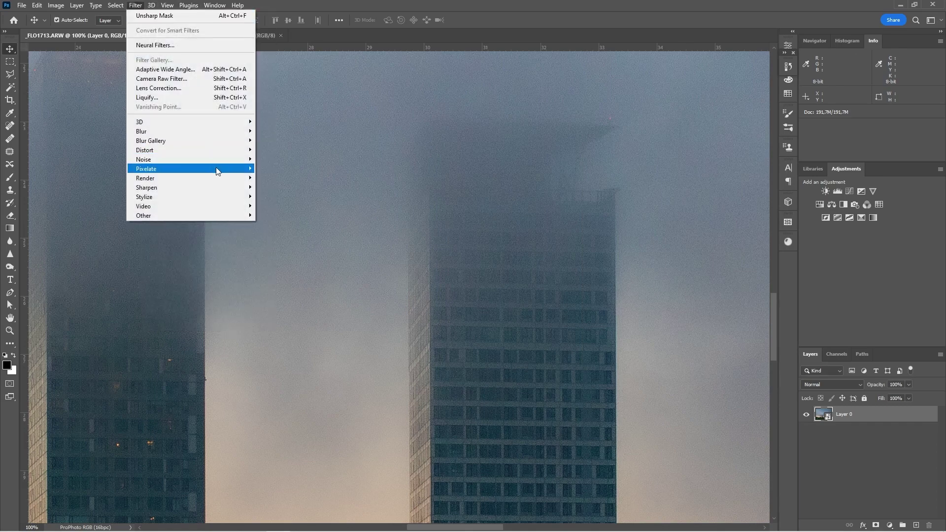
pyautogui.moveTo(221, 186)
pyautogui.click(288, 223)
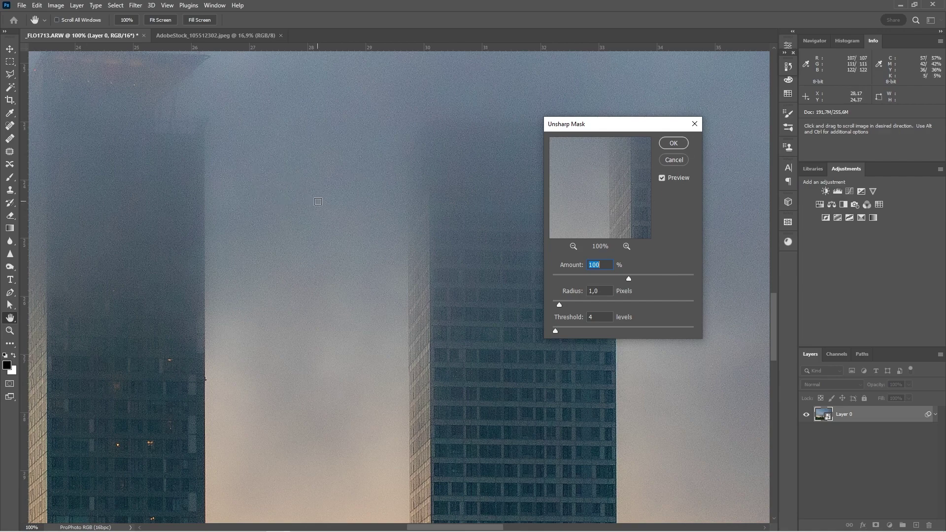
pyautogui.click(672, 158)
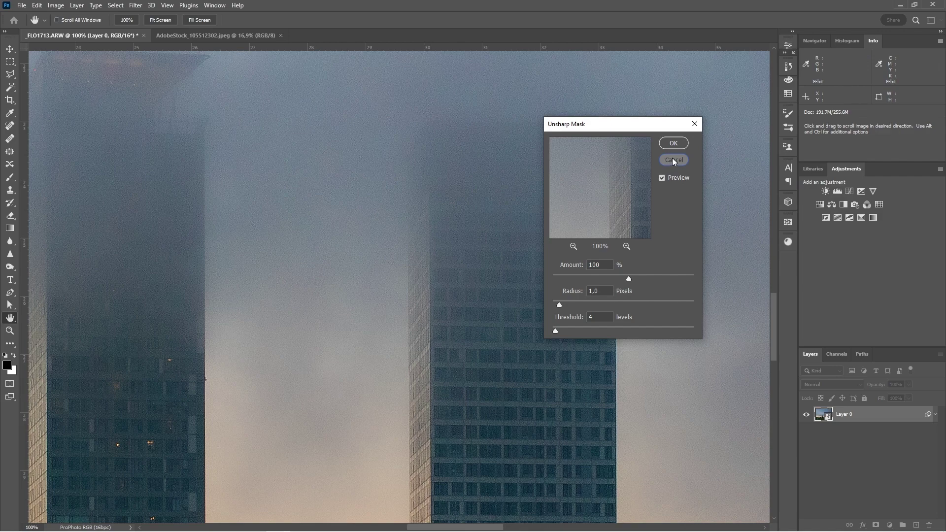
pyautogui.click(673, 159)
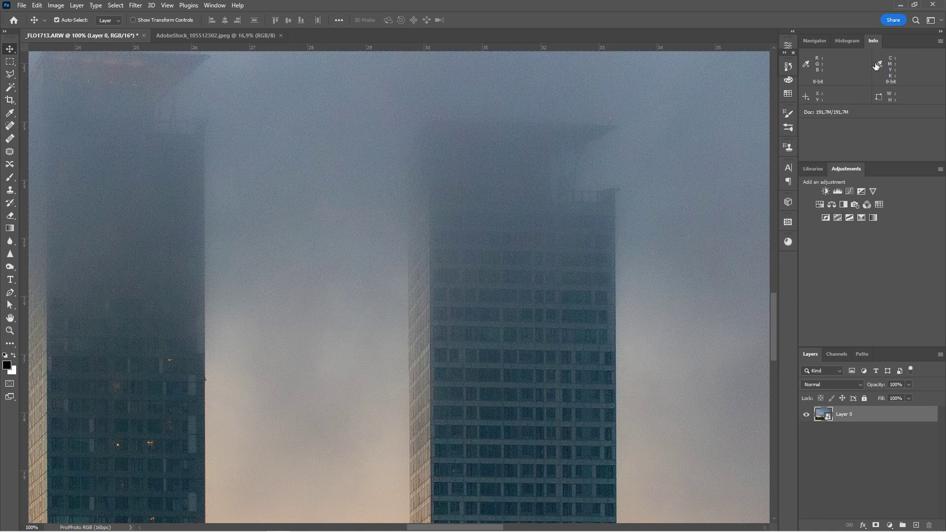
# Revert the photo to its Open state in the History panel
pyautogui.click(788, 66)
pyautogui.click(701, 94)
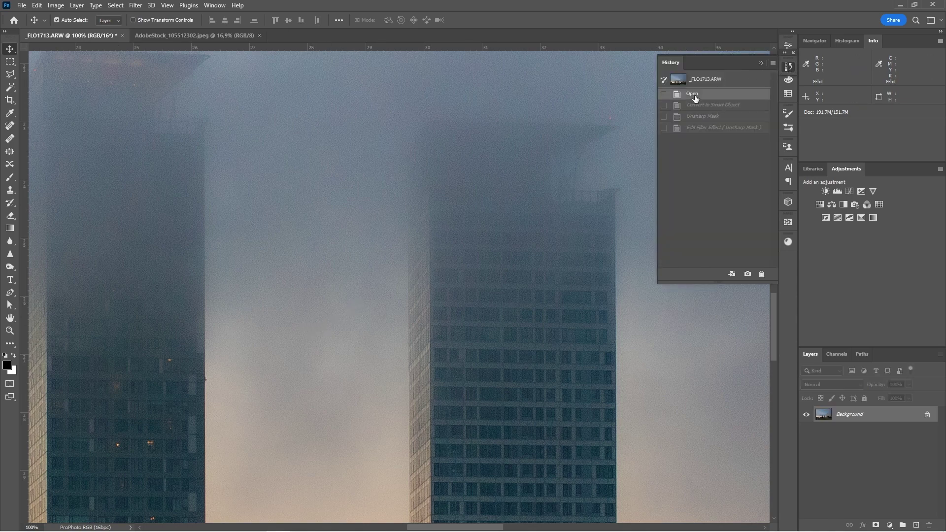
pyautogui.click(759, 62)
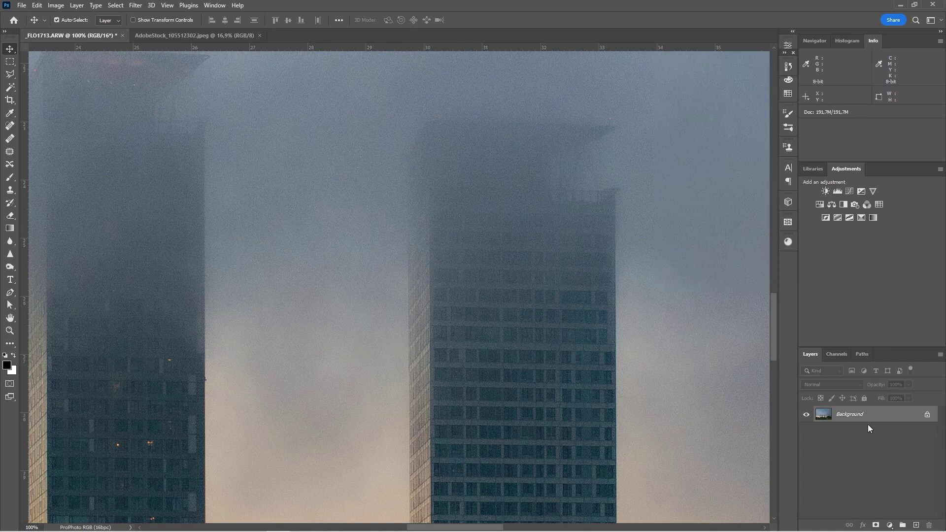
# Duplicate Background and convert the Background copy layer into a smart object
pyautogui.moveTo(851, 413); pyautogui.dragTo(917, 524)
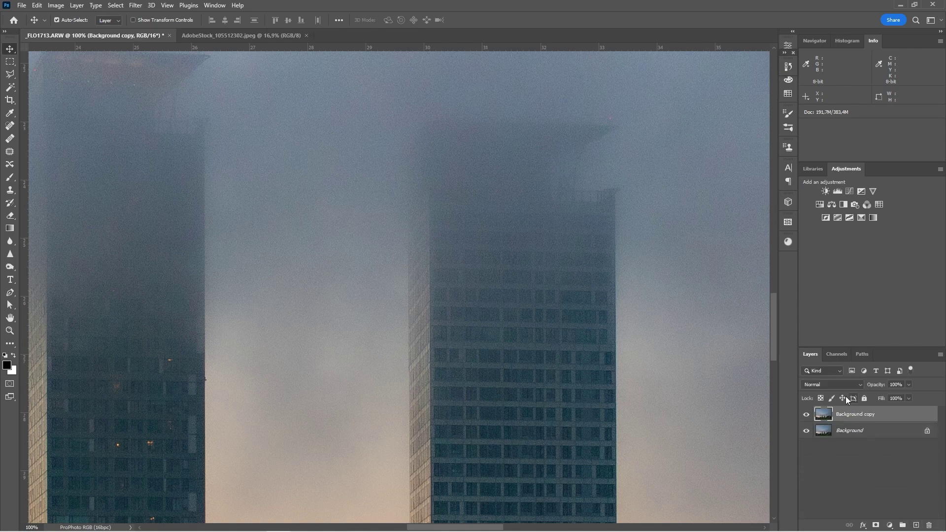
pyautogui.click(134, 5)
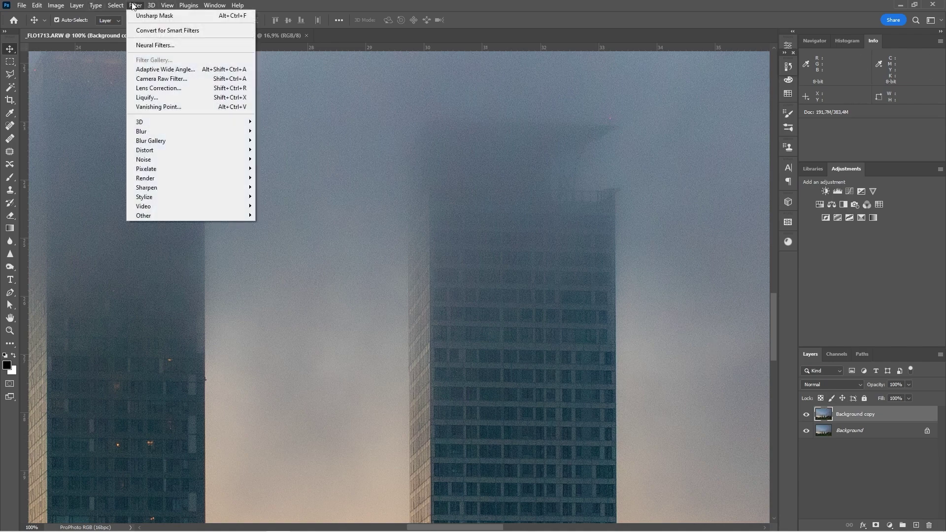
pyautogui.click(152, 31)
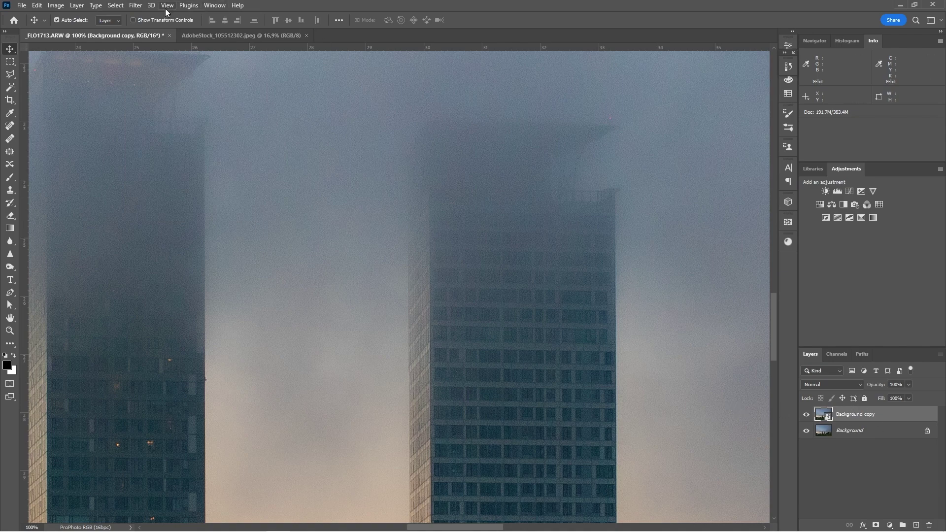
# Apply a High Pass smart filter to Background copy with Radius set to 7,0 pixels
pyautogui.click(144, 5)
pyautogui.moveTo(174, 215)
pyautogui.click(278, 225)
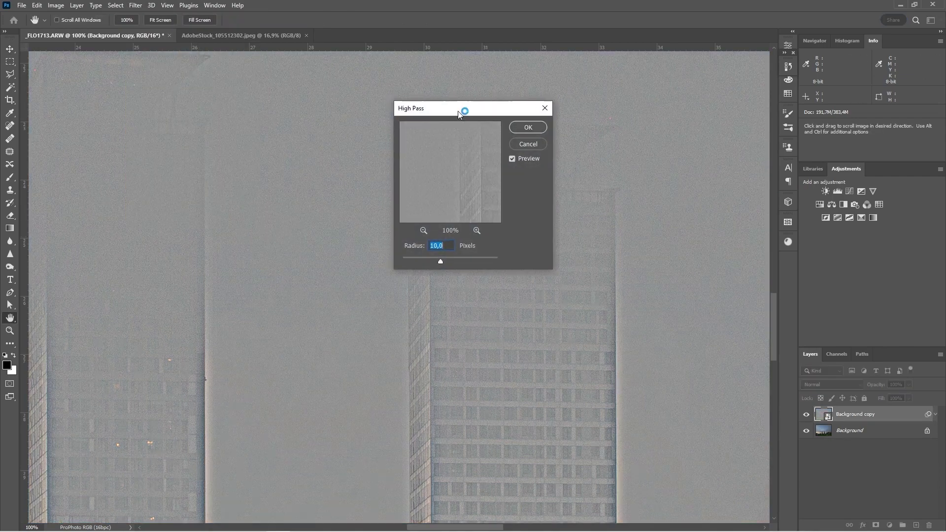
pyautogui.moveTo(458, 110); pyautogui.dragTo(579, 239)
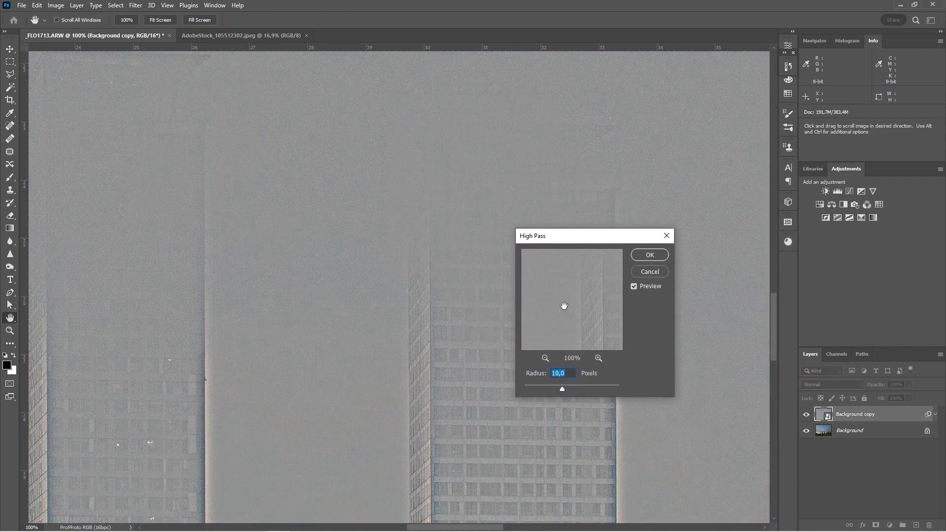
pyautogui.click(570, 373)
pyautogui.doubleClick(571, 373)
pyautogui.moveTo(558, 387); pyautogui.dragTo(544, 386)
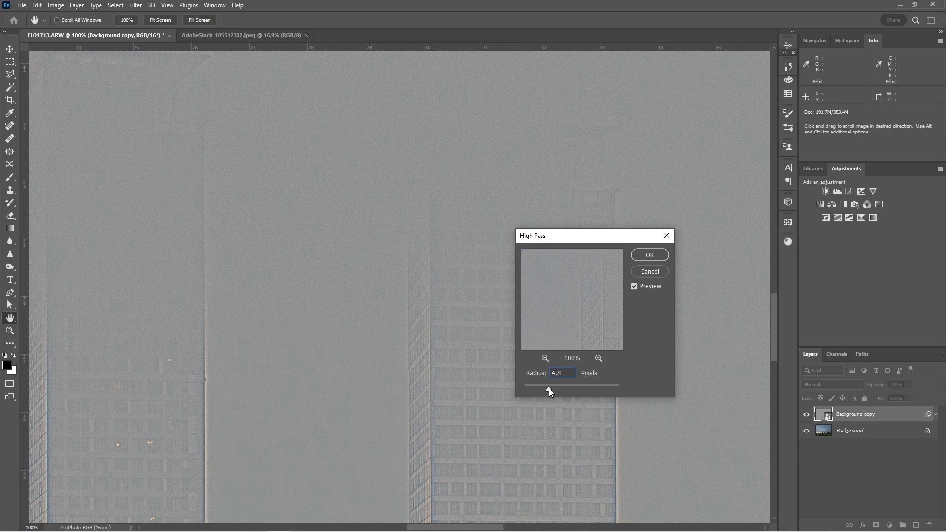
pyautogui.moveTo(550, 389); pyautogui.dragTo(555, 389)
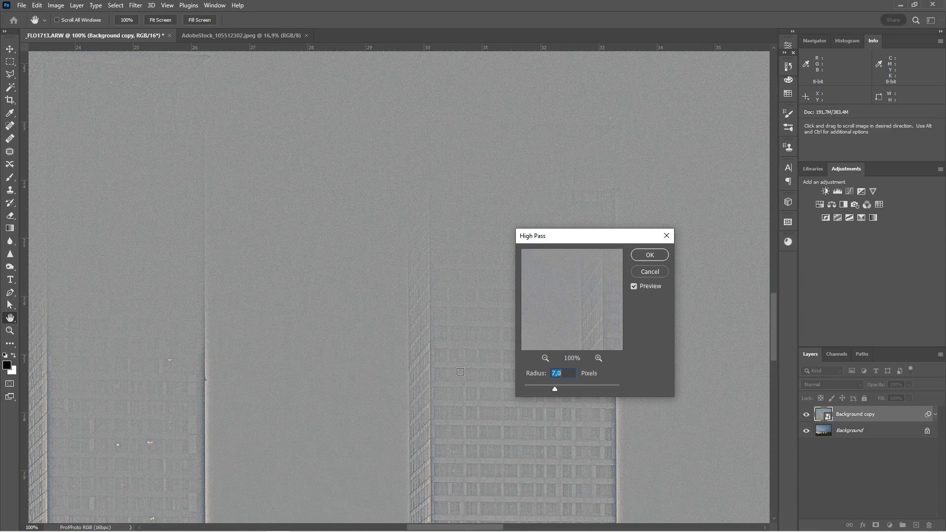
pyautogui.click(649, 256)
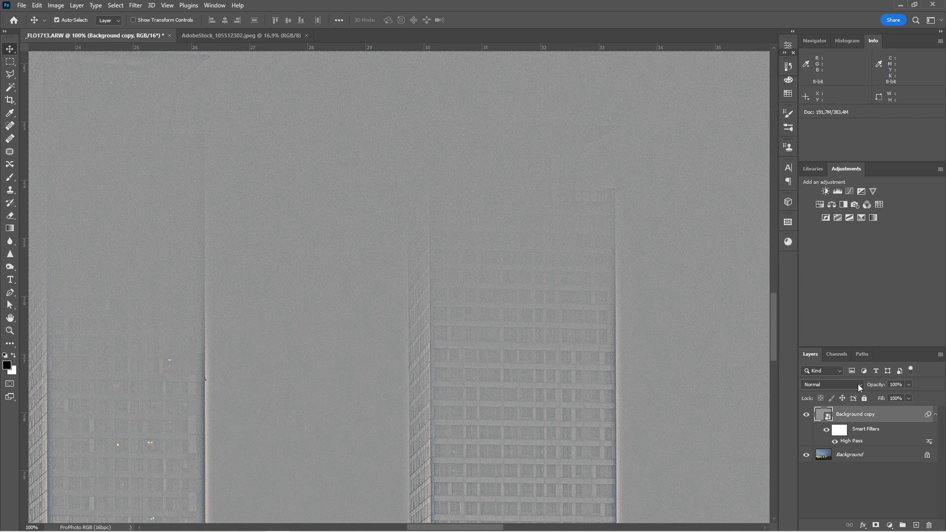
# Set Background copy to Overlay blend mode and toggle its visibility for a before/after comparison
pyautogui.click(858, 383)
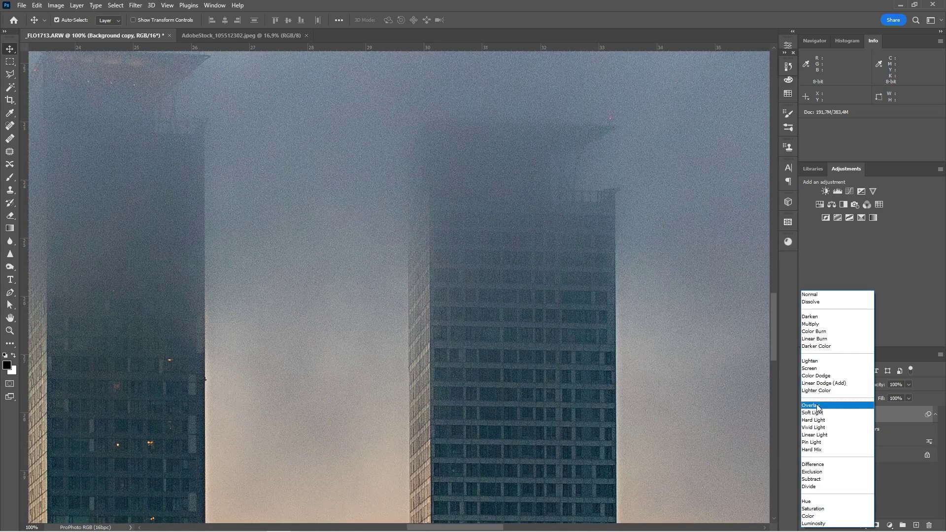
pyautogui.click(819, 405)
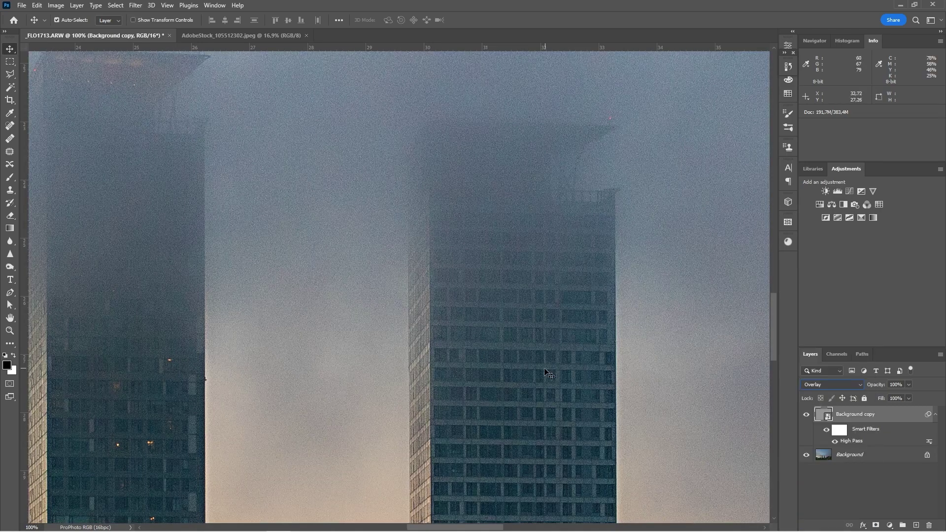
pyautogui.click(806, 415)
pyautogui.click(806, 414)
pyautogui.click(807, 414)
pyautogui.click(806, 415)
# Lower Background copy's opacity to 50% and toggle its visibility to compare
pyautogui.moveTo(872, 388); pyautogui.dragTo(847, 389)
pyautogui.press('Return')
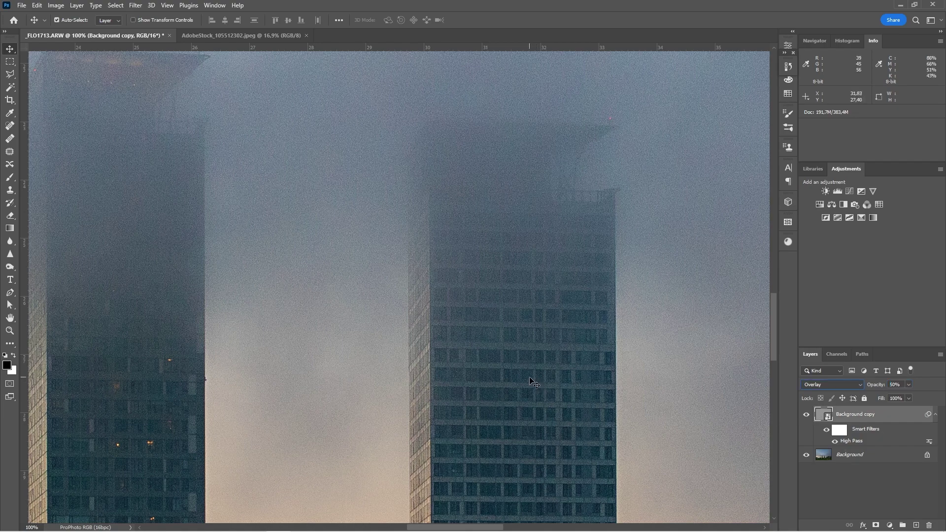
pyautogui.click(807, 415)
pyautogui.click(807, 415)
# View the portrait at 100% around the eyes and mouth, and convert Layer 0 to a smart object
pyautogui.click(215, 37)
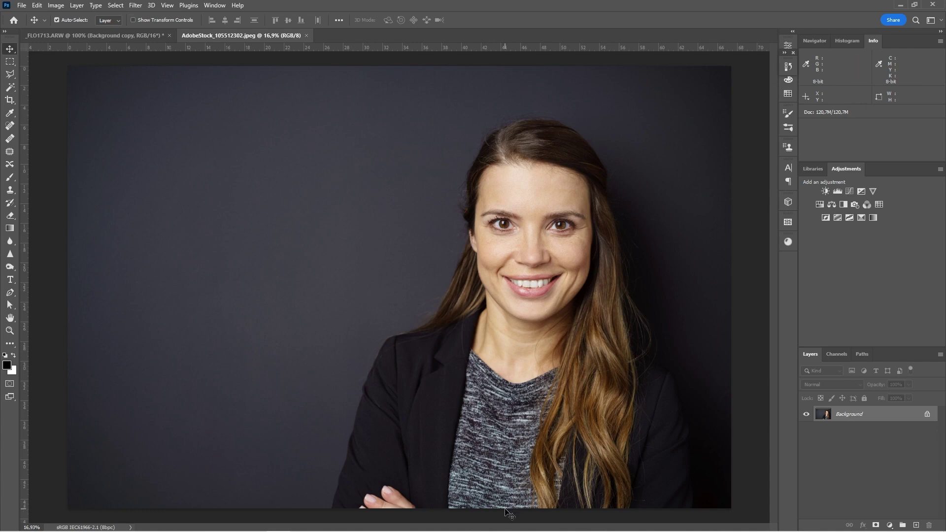
pyautogui.hotkey('ctrl', '1')
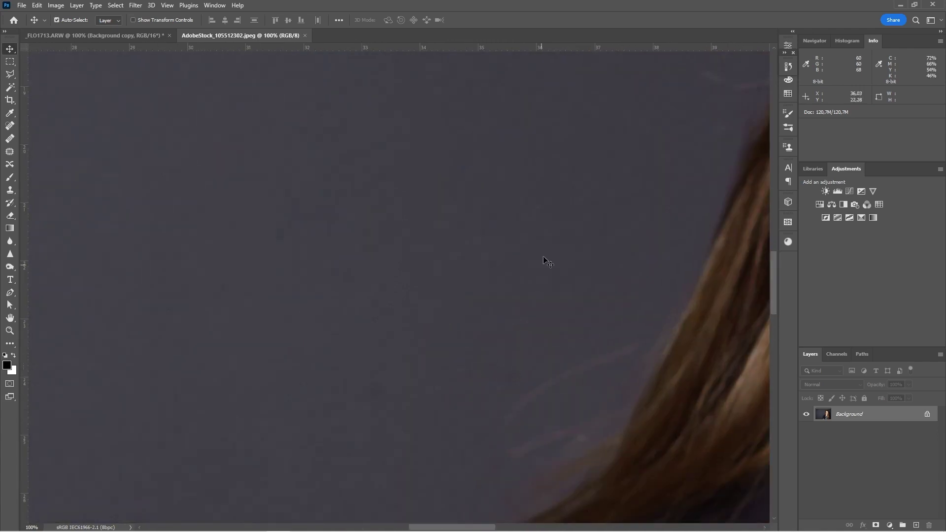
pyautogui.moveTo(563, 193); pyautogui.dragTo(465, 333)
pyautogui.moveTo(370, 179); pyautogui.dragTo(351, 225)
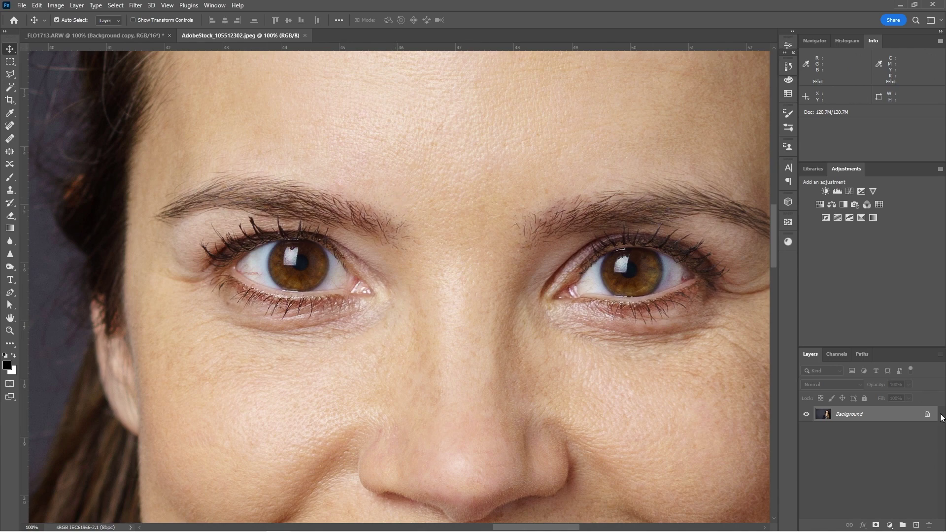
pyautogui.click(138, 6)
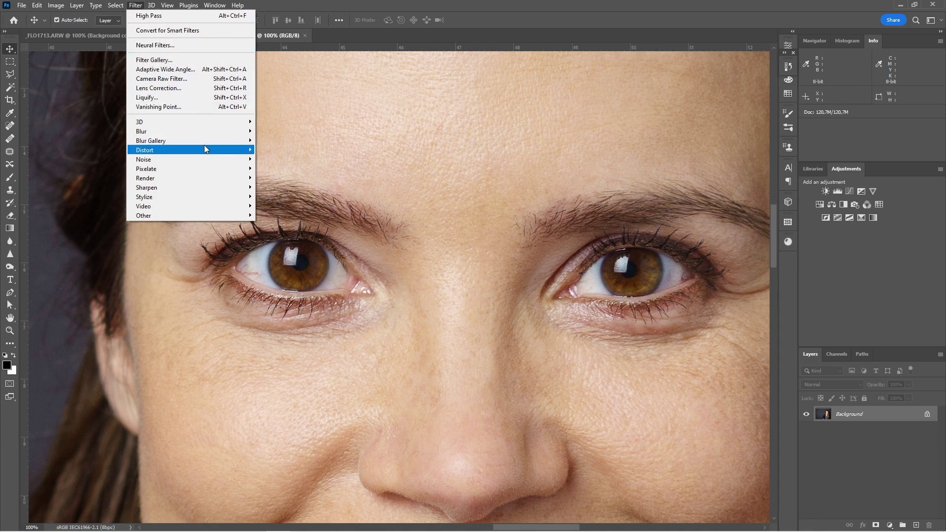
pyautogui.click(168, 31)
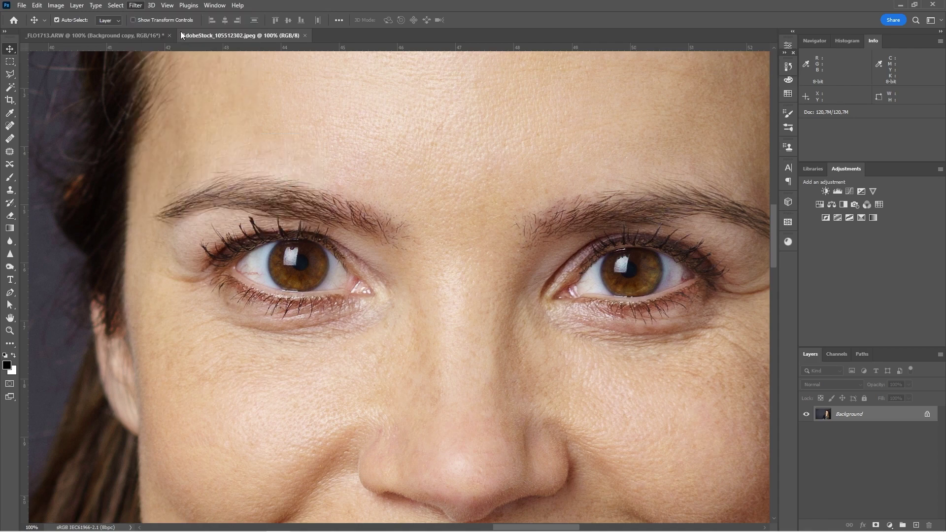
# Apply Unsharp Mask as a smart filter with Amount 170, Radius 1,0 and Threshold 4
pyautogui.click(143, 6)
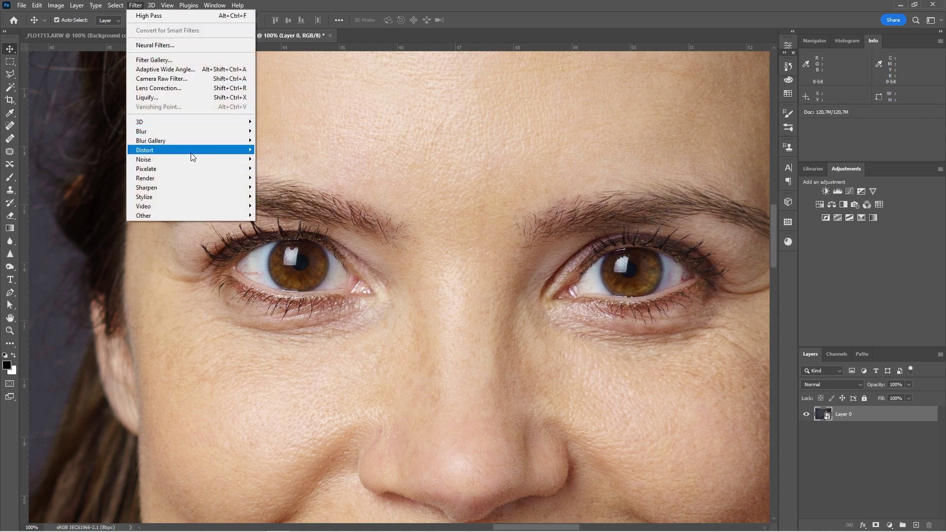
pyautogui.moveTo(197, 187)
pyautogui.click(293, 226)
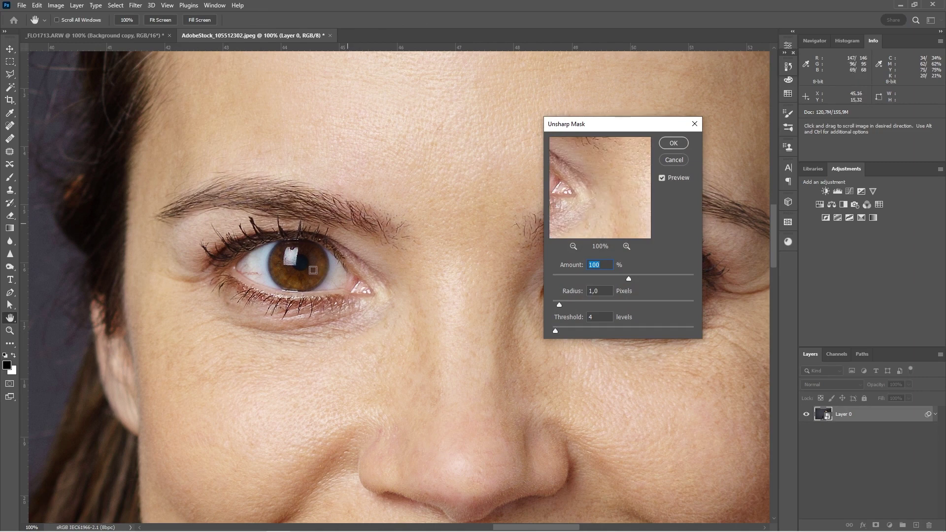
pyautogui.moveTo(604, 129); pyautogui.dragTo(551, 141)
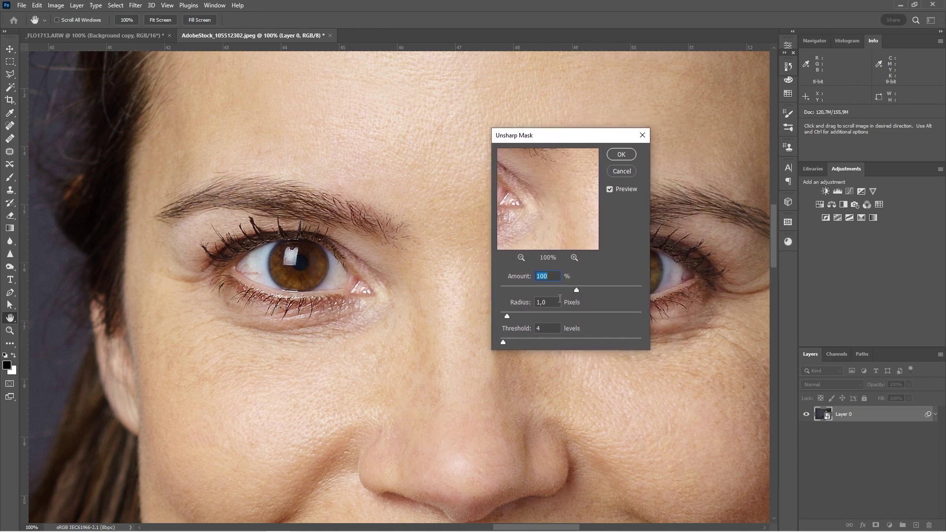
pyautogui.moveTo(575, 291); pyautogui.dragTo(597, 292)
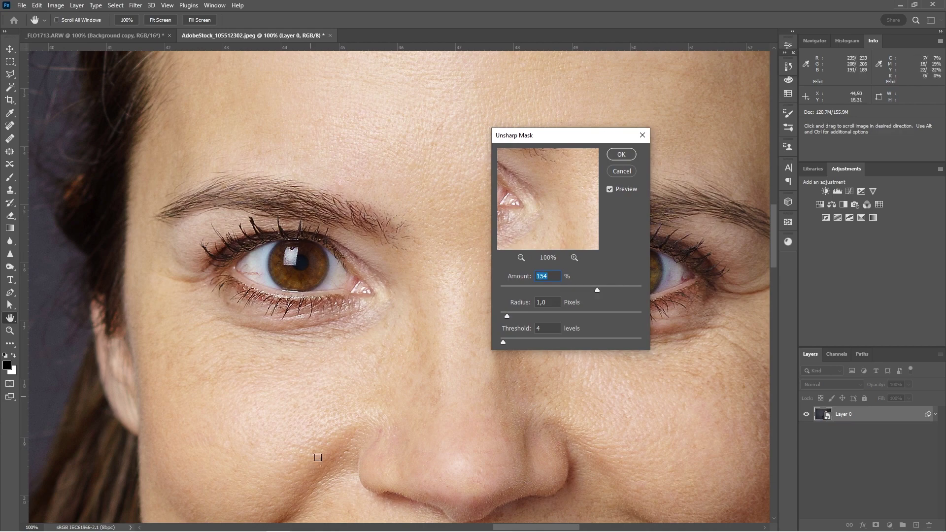
pyautogui.write('17')
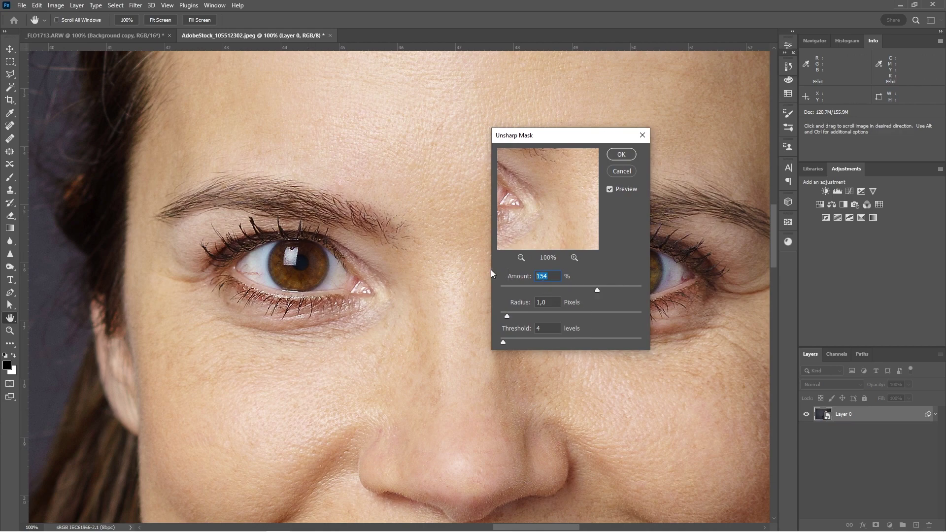
pyautogui.write('0')
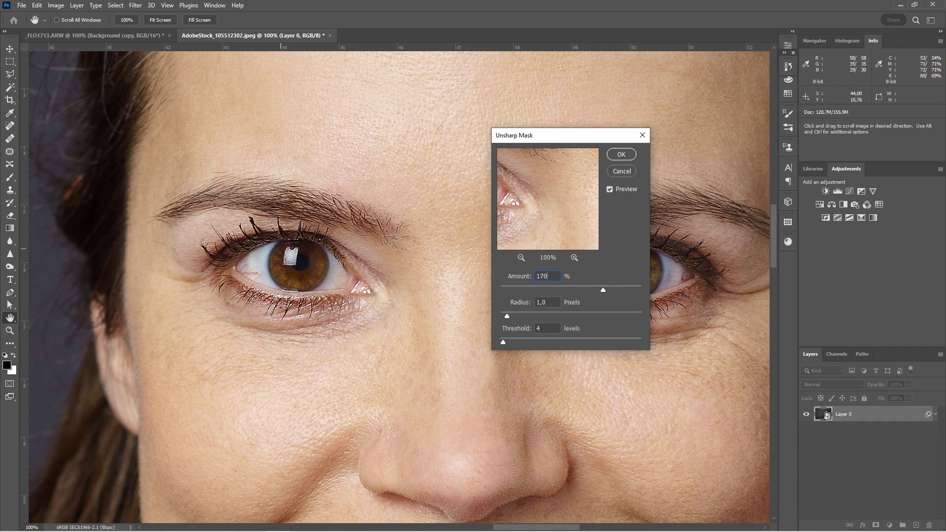
pyautogui.click(618, 155)
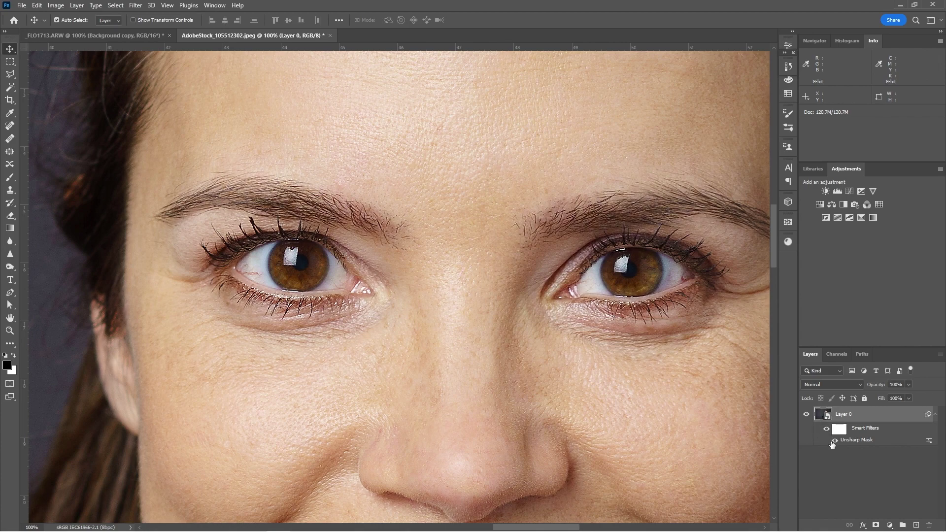
# Toggle the Unsharp Mask filter off and on to compare the forehead, nose and mouth
pyautogui.click(834, 441)
pyautogui.click(834, 440)
pyautogui.moveTo(456, 141); pyautogui.dragTo(391, 63)
pyautogui.moveTo(397, 131); pyautogui.dragTo(429, 403)
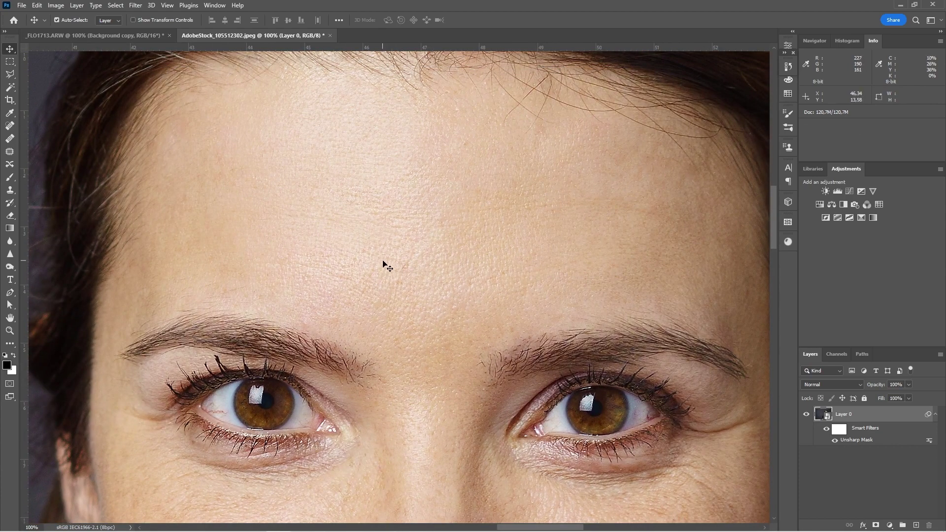
# Compare the sharpening again around the eyes and nose, then select the smart filter mask
pyautogui.click(833, 440)
pyautogui.click(833, 440)
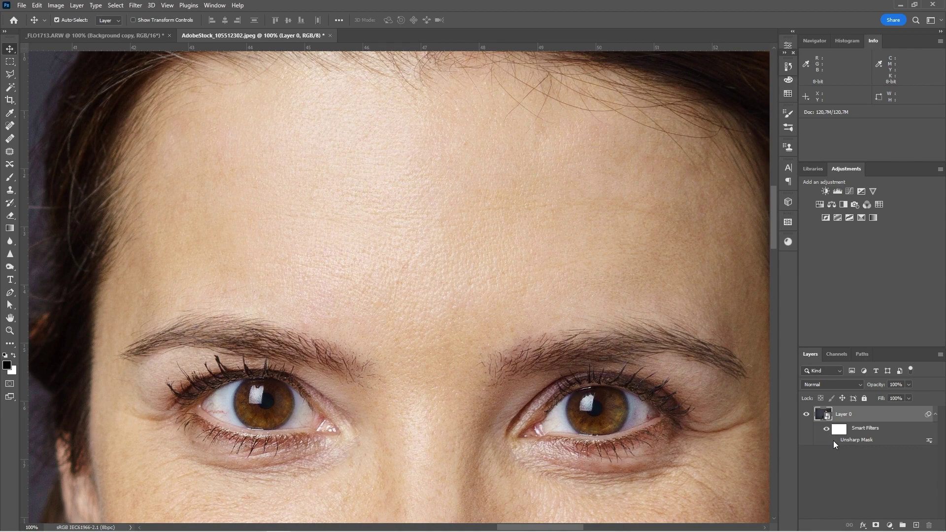
pyautogui.click(833, 440)
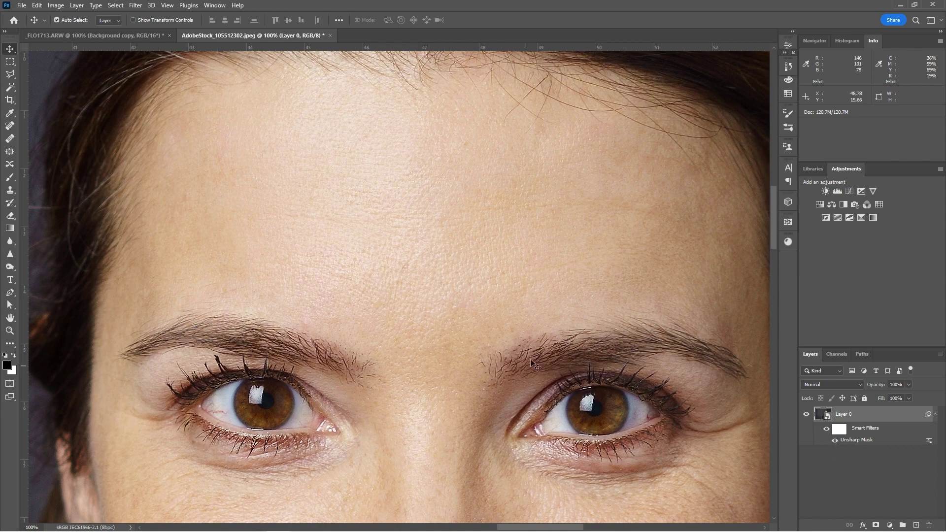
pyautogui.moveTo(412, 353); pyautogui.dragTo(330, 208)
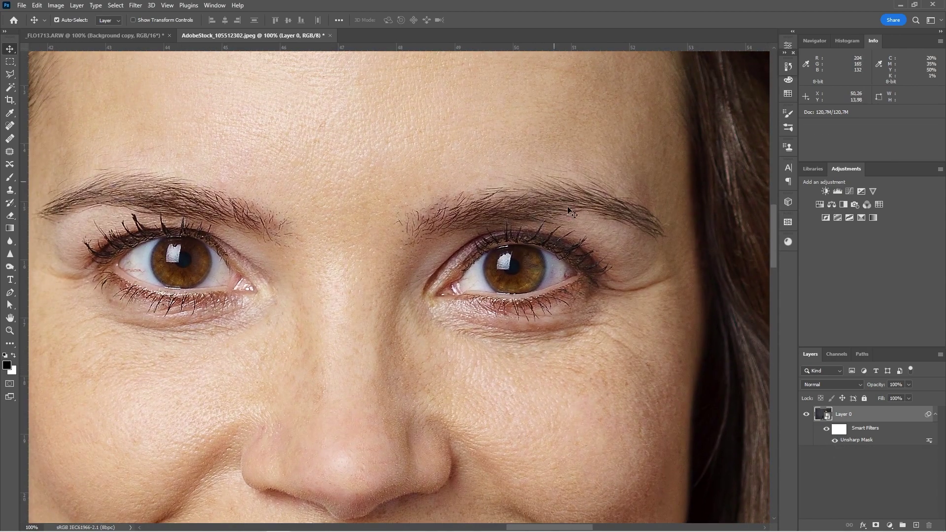
pyautogui.click(840, 429)
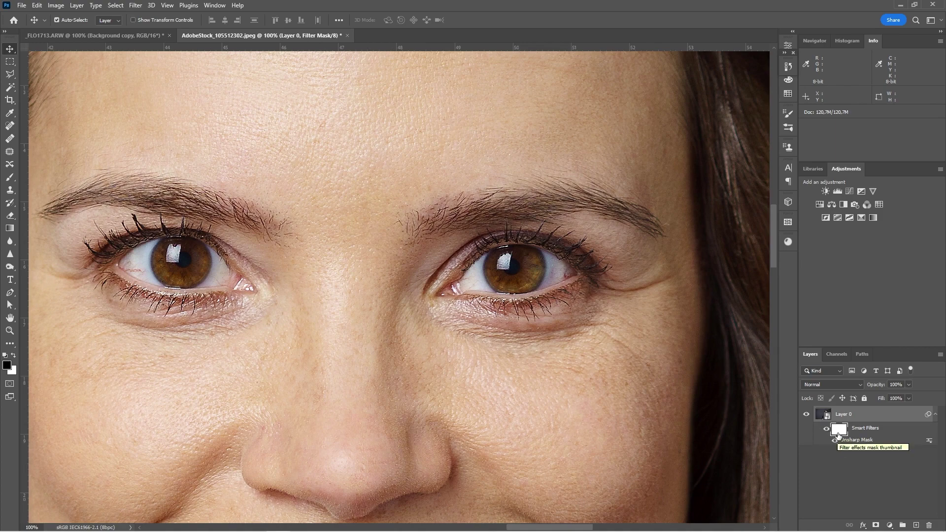
# Invert the filter mask to black and set up a smaller Brush at 20% flow
pyautogui.press('ctrl')
pyautogui.hotkey('ctrl', 'i')
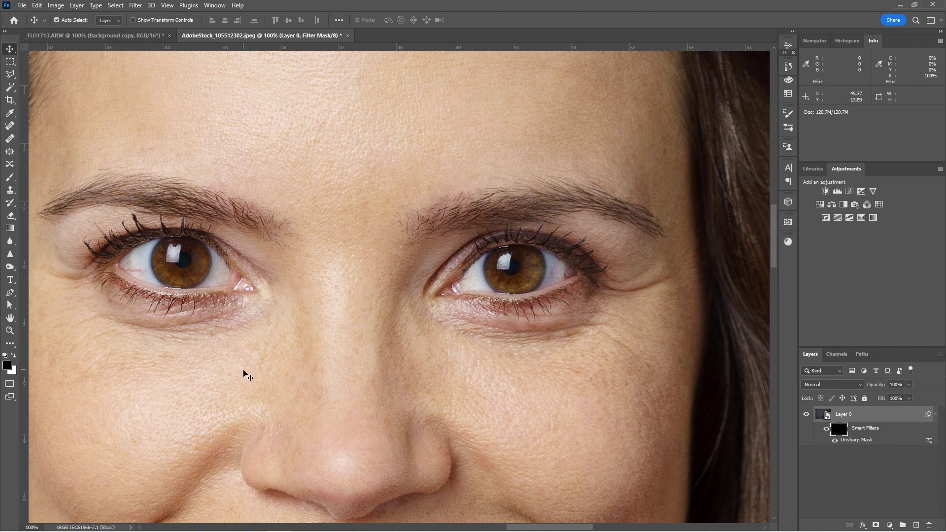
pyautogui.press('b')
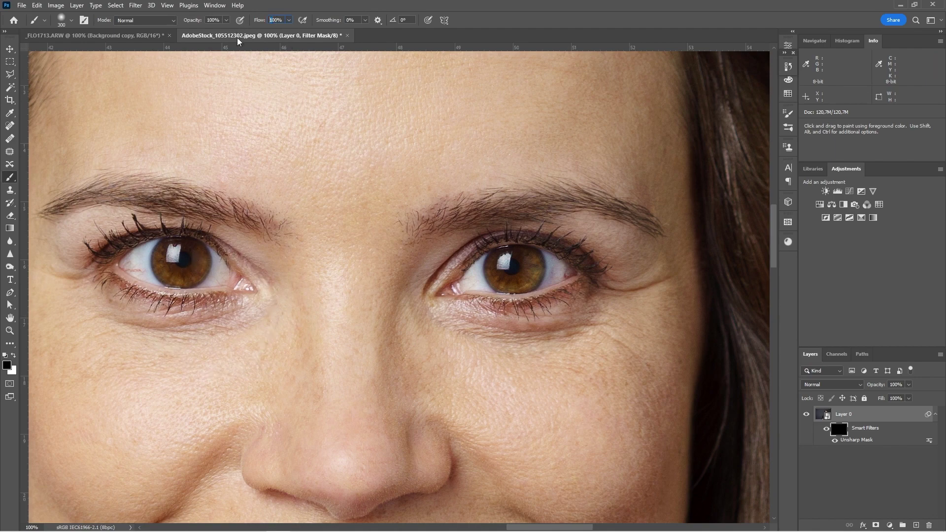
pyautogui.hotkey('shift', 'Down')
pyautogui.write('3')
pyautogui.press('BackSpace')
pyautogui.write('2')
pyautogui.press('Delete')
pyautogui.press('[')
pyautogui.press('[')
pyautogui.press('[')
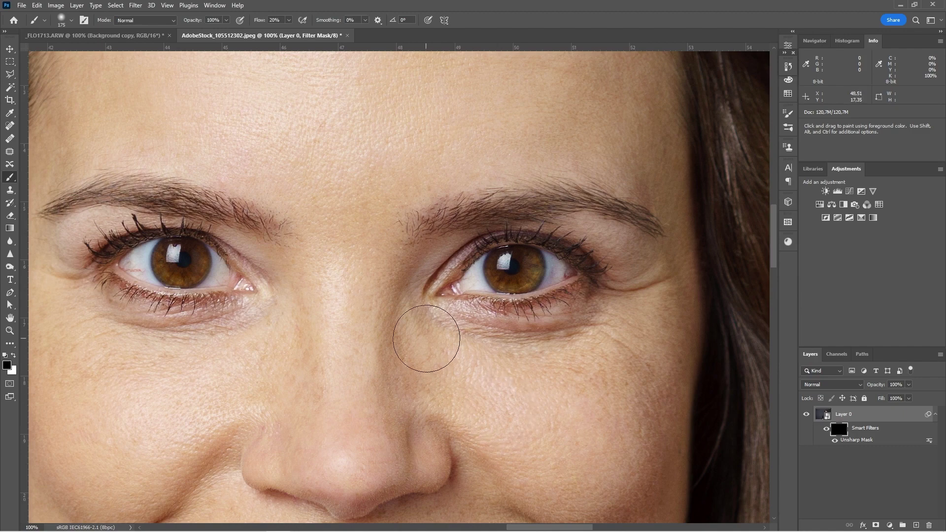
# Paint the filter mask white over the left eye and toggle the sharpening to compare
pyautogui.press('x')
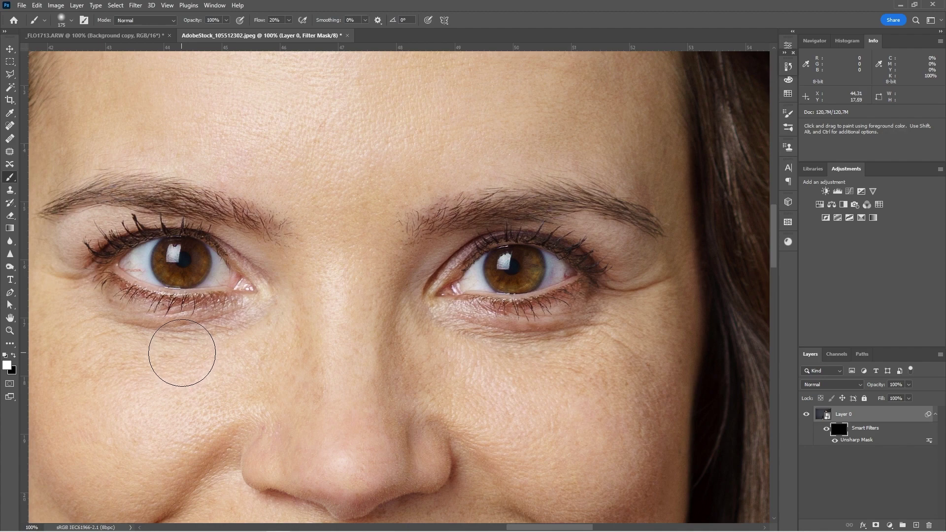
pyautogui.moveTo(106, 259)
pyautogui.mouseDown()
pyautogui.moveTo(136, 241)
pyautogui.moveTo(217, 256)
pyautogui.moveTo(123, 270)
pyautogui.moveTo(518, 290)
pyautogui.moveTo(496, 269)
pyautogui.moveTo(520, 254)
pyautogui.moveTo(467, 283)
pyautogui.moveTo(564, 274)
pyautogui.moveTo(490, 261)
pyautogui.moveTo(569, 269)
pyautogui.mouseUp()
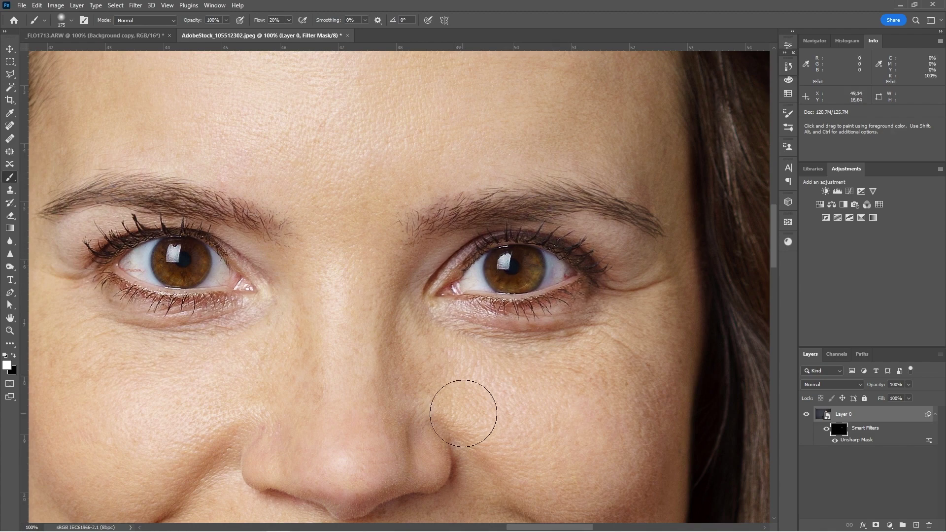
pyautogui.click(835, 440)
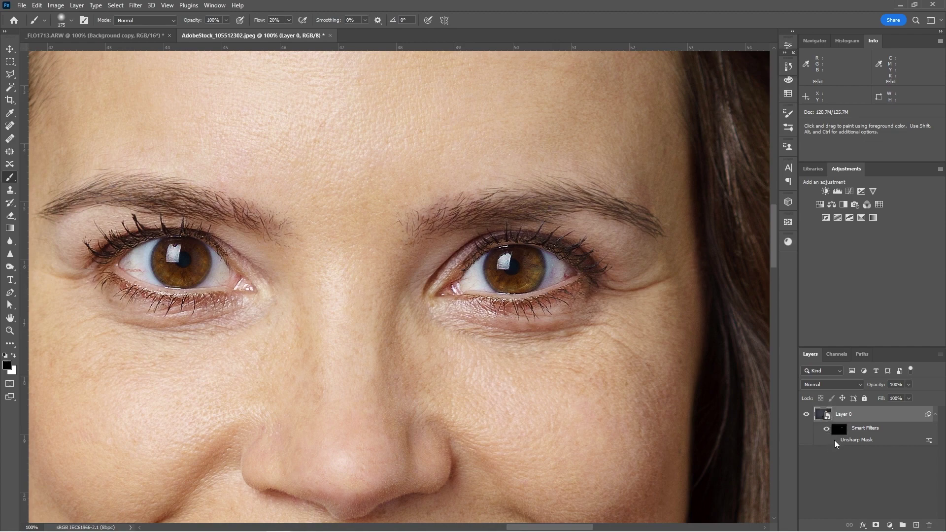
pyautogui.click(835, 440)
pyautogui.click(835, 440)
# At 10% flow, paint the filter mask white over the teeth, lips, eyes, brows and right cheek
pyautogui.moveTo(376, 365); pyautogui.dragTo(364, 64)
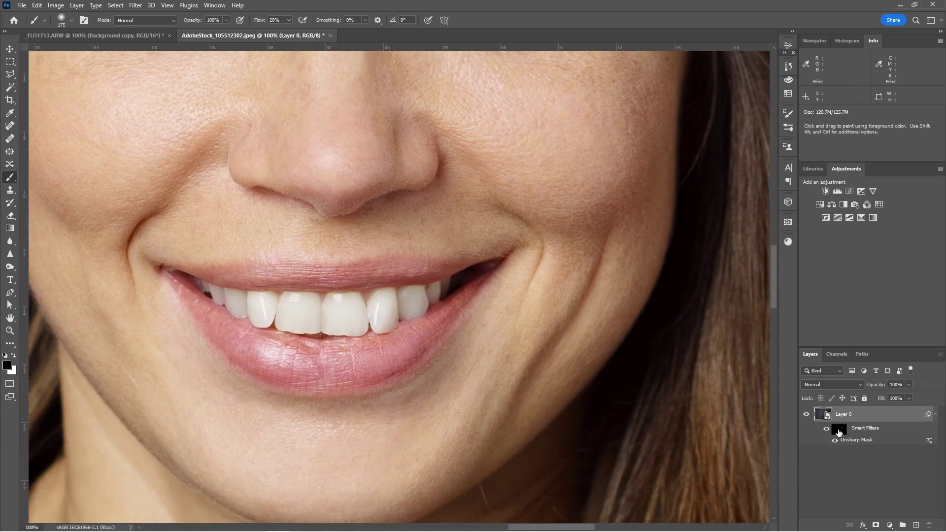
pyautogui.click(839, 430)
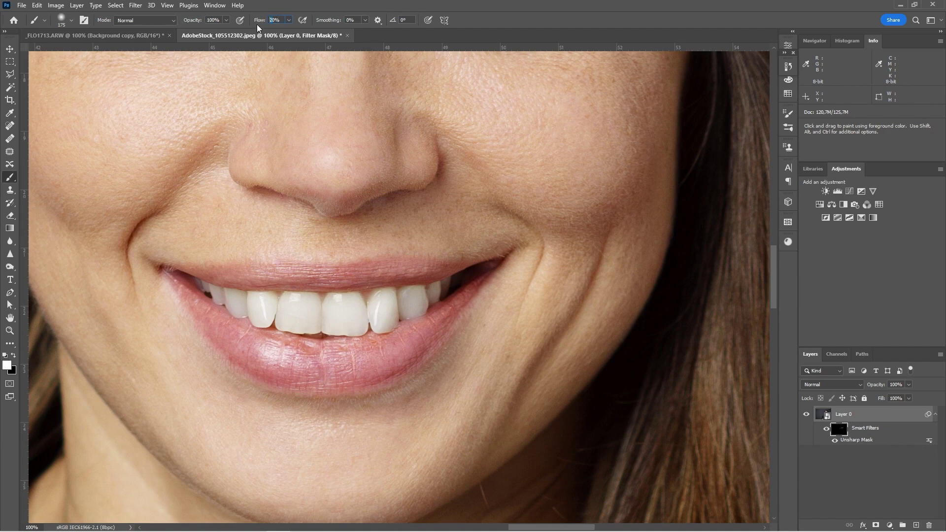
pyautogui.write('10')
pyautogui.moveTo(256, 303)
pyautogui.mouseDown()
pyautogui.moveTo(235, 323)
pyautogui.moveTo(207, 285)
pyautogui.moveTo(252, 310)
pyautogui.moveTo(382, 311)
pyautogui.moveTo(467, 292)
pyautogui.moveTo(318, 314)
pyautogui.moveTo(192, 299)
pyautogui.moveTo(341, 317)
pyautogui.moveTo(449, 283)
pyautogui.moveTo(322, 349)
pyautogui.moveTo(200, 330)
pyautogui.moveTo(356, 339)
pyautogui.moveTo(439, 285)
pyautogui.moveTo(194, 278)
pyautogui.mouseUp()
pyautogui.moveTo(421, 212)
pyautogui.mouseDown()
pyautogui.moveTo(334, 515)
pyautogui.moveTo(237, 296)
pyautogui.moveTo(390, 38)
pyautogui.moveTo(380, 17)
pyautogui.mouseUp()
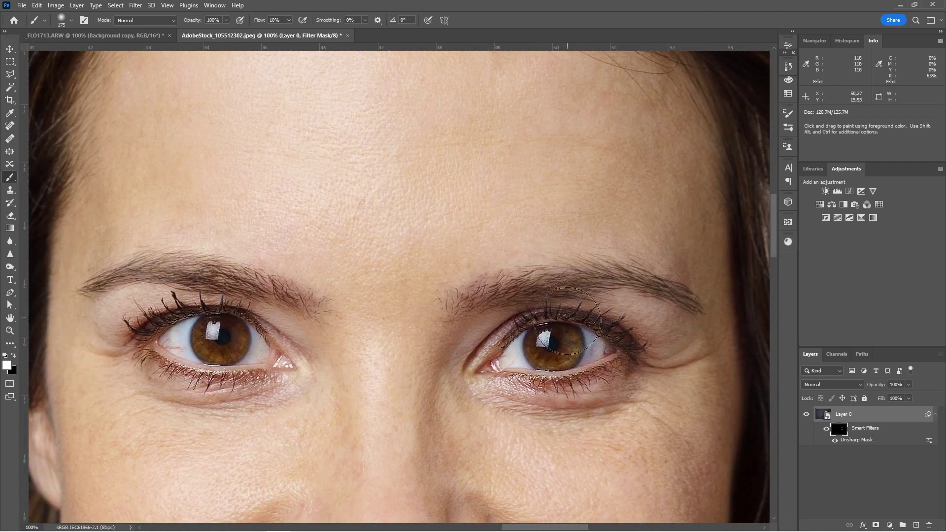
pyautogui.moveTo(172, 310); pyautogui.dragTo(315, 293)
pyautogui.moveTo(415, 463); pyautogui.dragTo(347, 232)
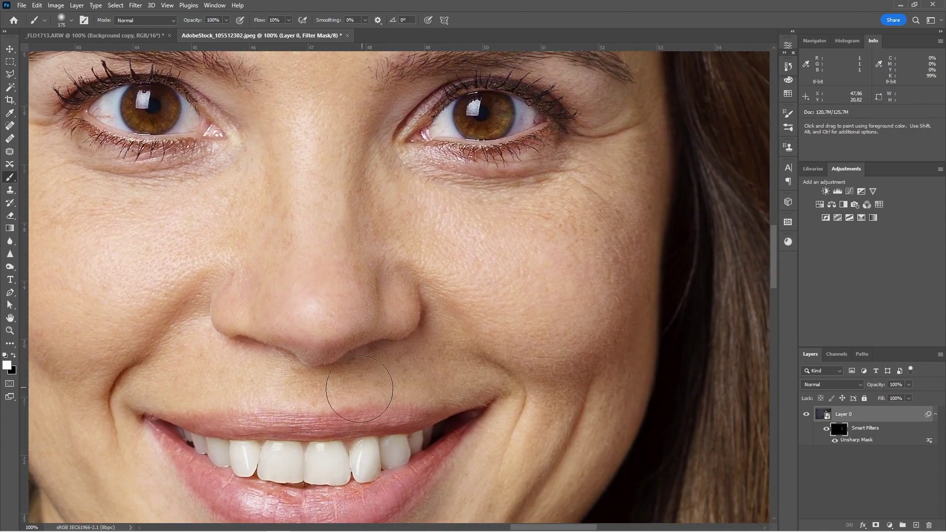
pyautogui.moveTo(312, 184); pyautogui.dragTo(374, 307)
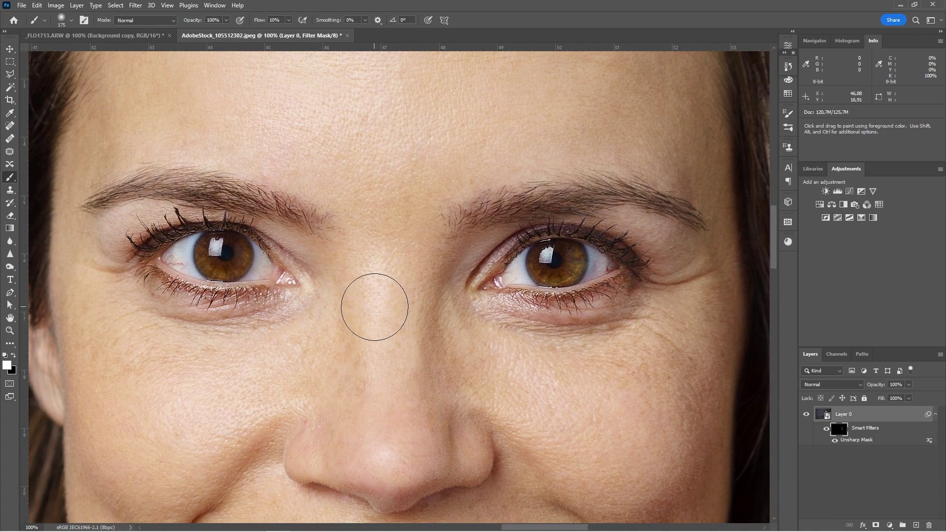
pyautogui.moveTo(576, 409)
pyautogui.mouseDown()
pyautogui.moveTo(540, 391)
pyautogui.moveTo(553, 396)
pyautogui.mouseUp()
# Toggle the sharpening to compare the mouth and eyes, then fit the whole portrait on screen
pyautogui.hotkey('ctrl', '2')
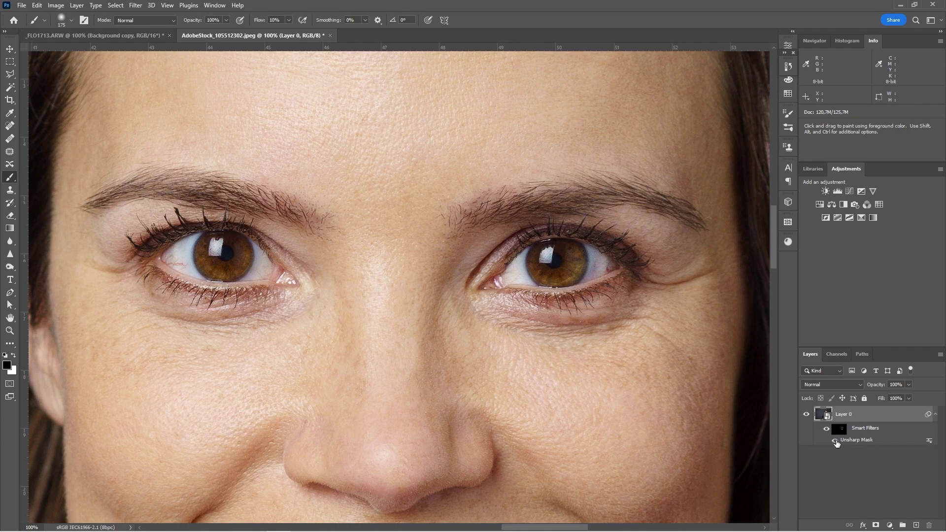
pyautogui.click(836, 440)
pyautogui.click(835, 441)
pyautogui.scroll(-10, 439, 380)
pyautogui.moveTo(371, 388); pyautogui.dragTo(381, 444)
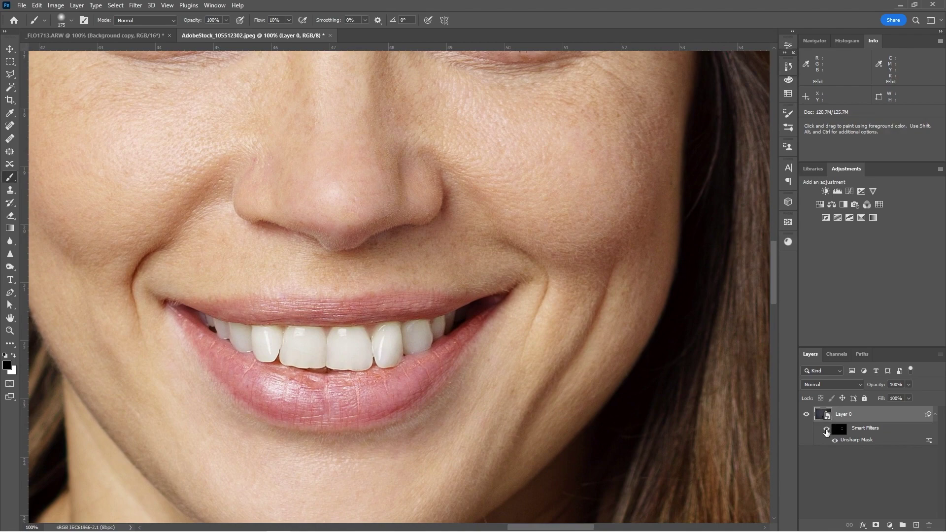
pyautogui.moveTo(175, 144)
pyautogui.mouseDown()
pyautogui.moveTo(355, 401)
pyautogui.moveTo(347, 429)
pyautogui.moveTo(248, 321)
pyautogui.mouseUp()
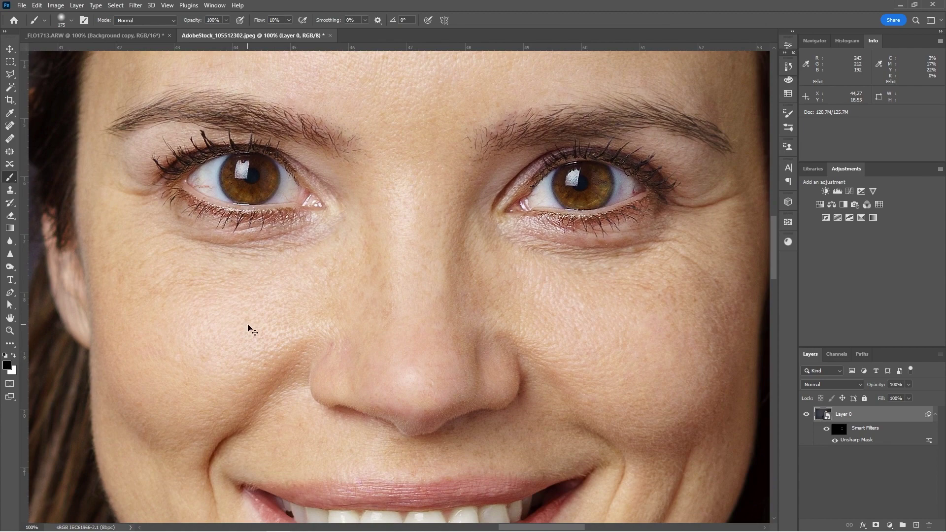
pyautogui.hotkey('ctrl', '0')
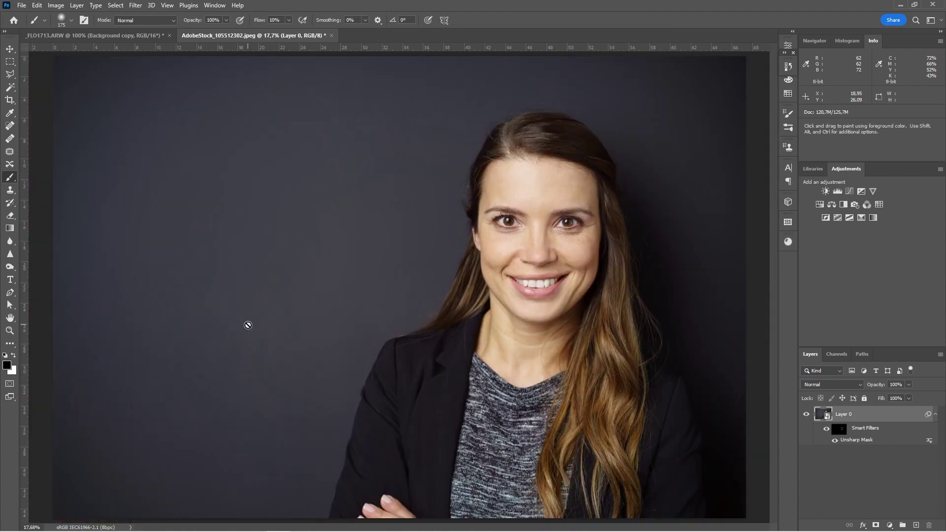